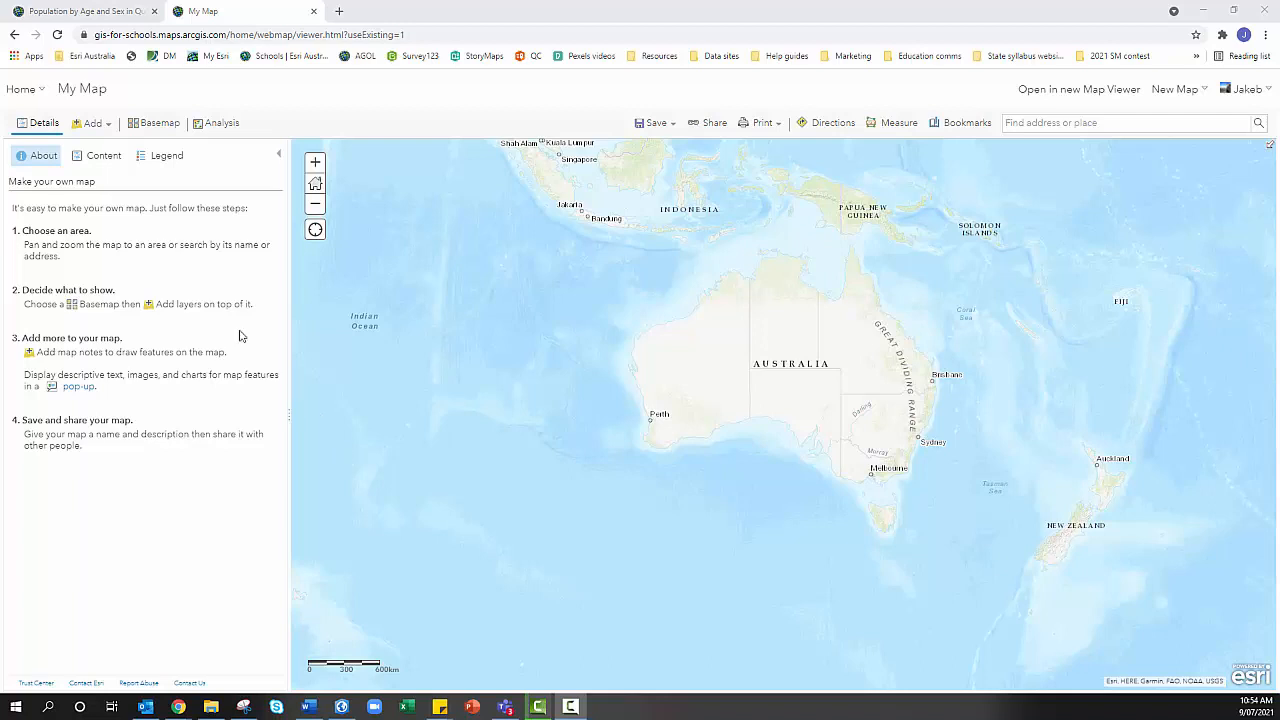
Search the ArcGIS Online layers for "Queensland demographic" to find data for the map
click(102, 126)
click(107, 148)
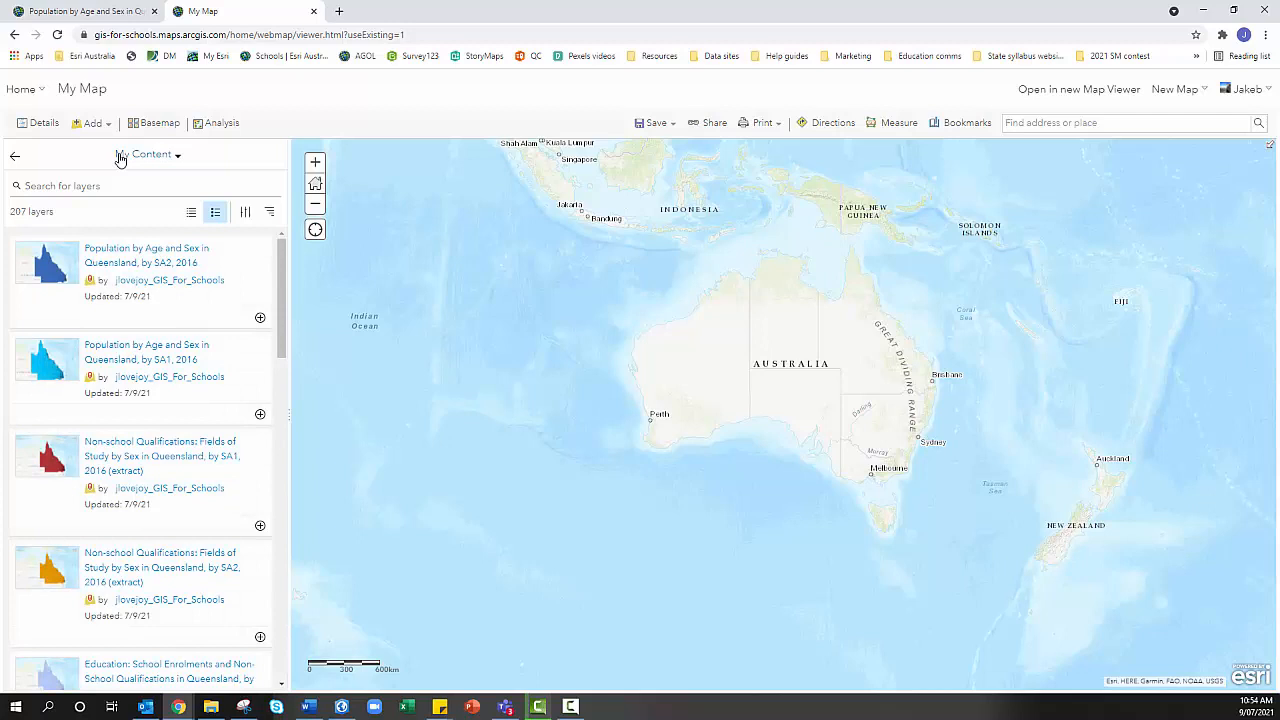
click(120, 156)
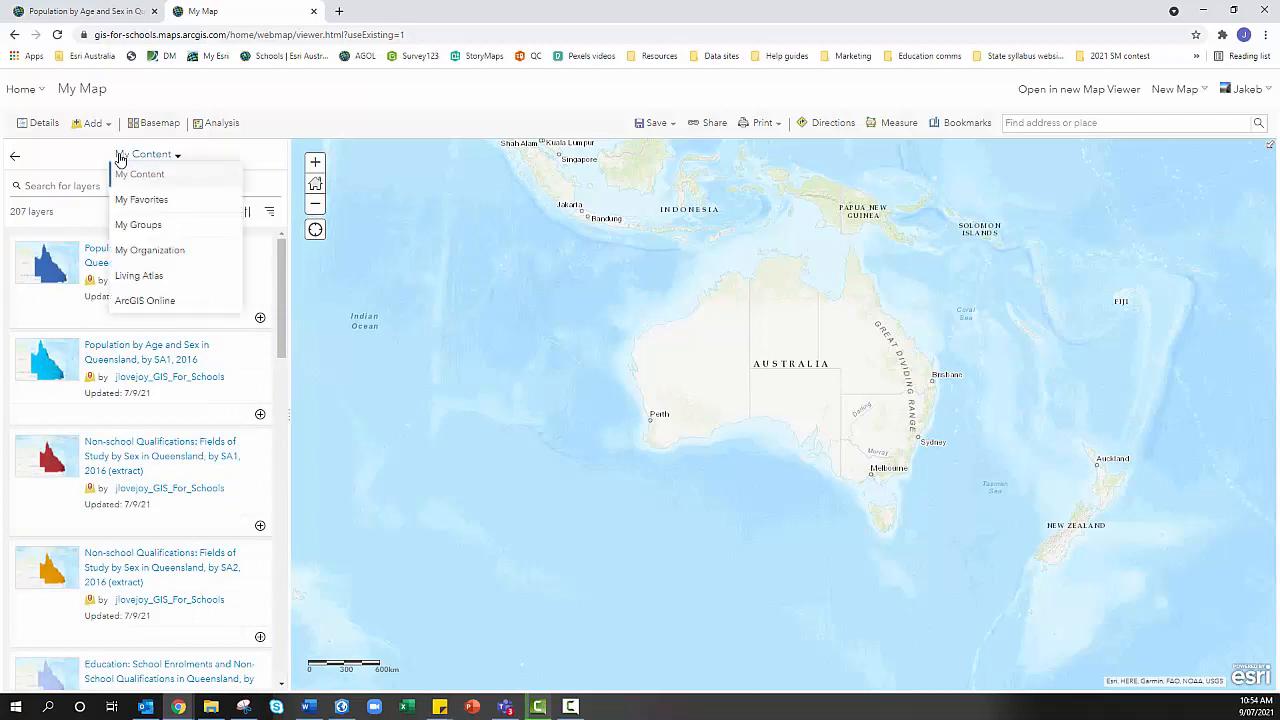
click(137, 300)
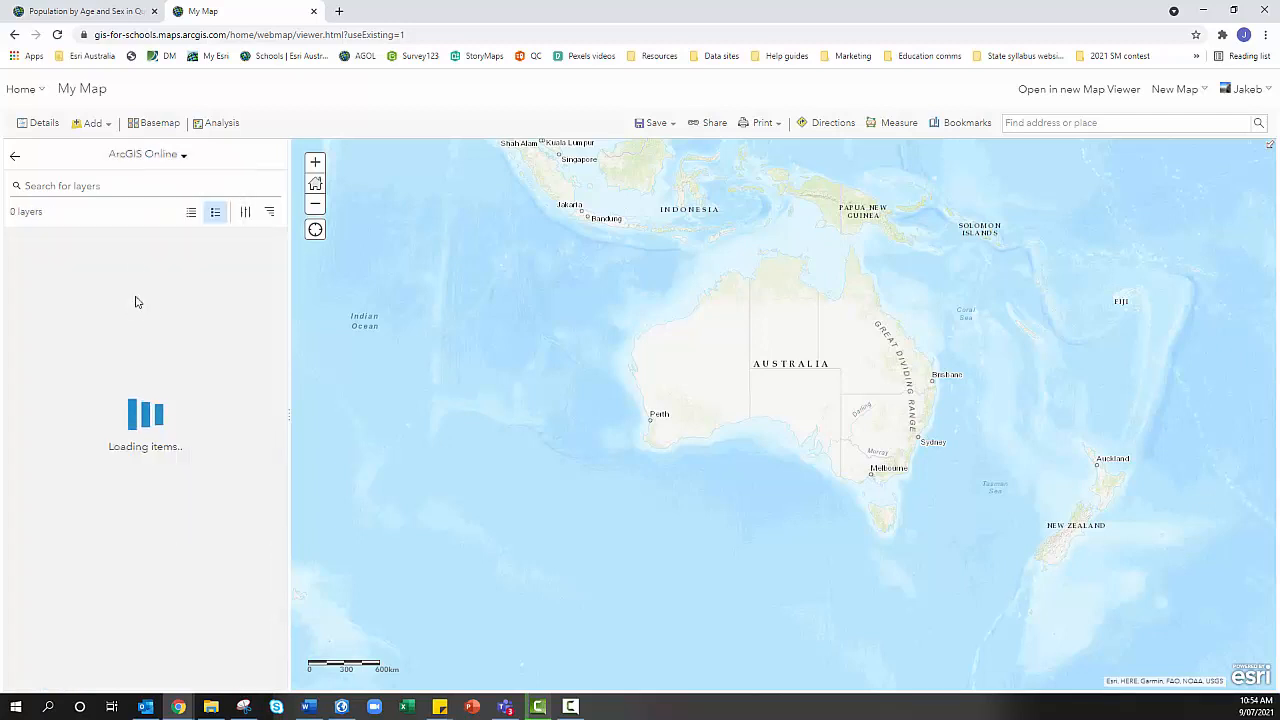
click(129, 187)
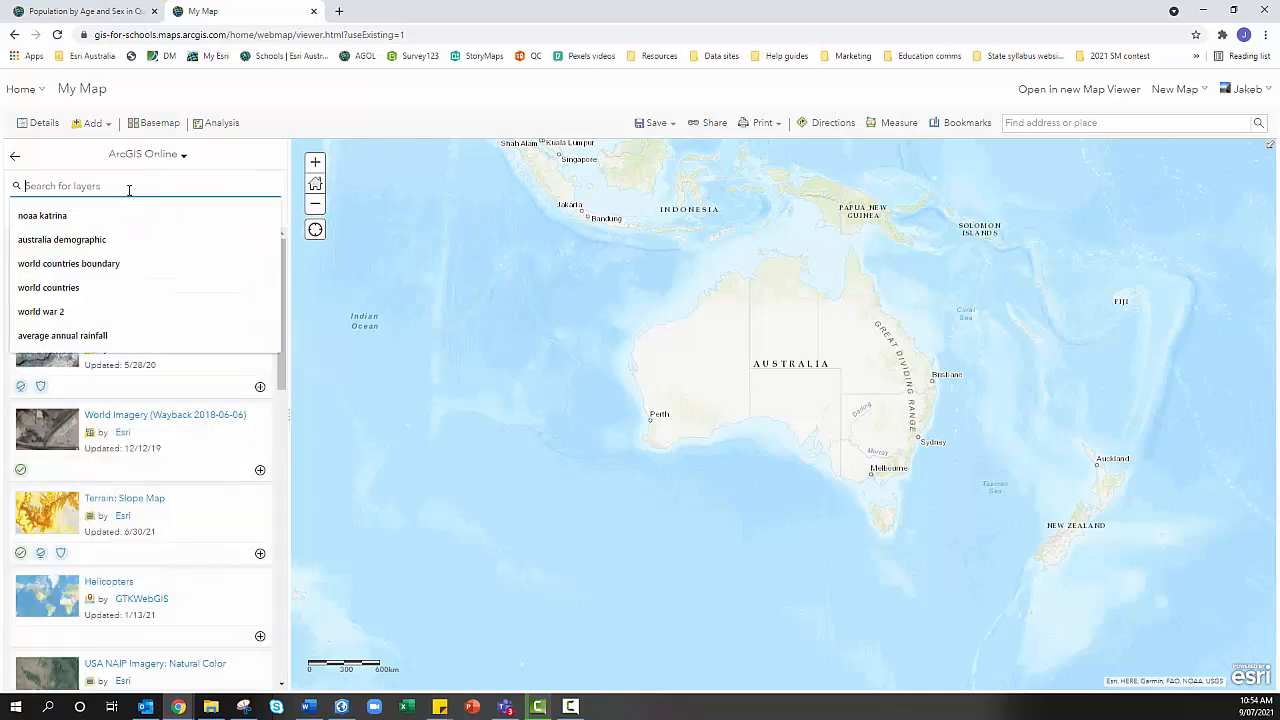
text(Qu)
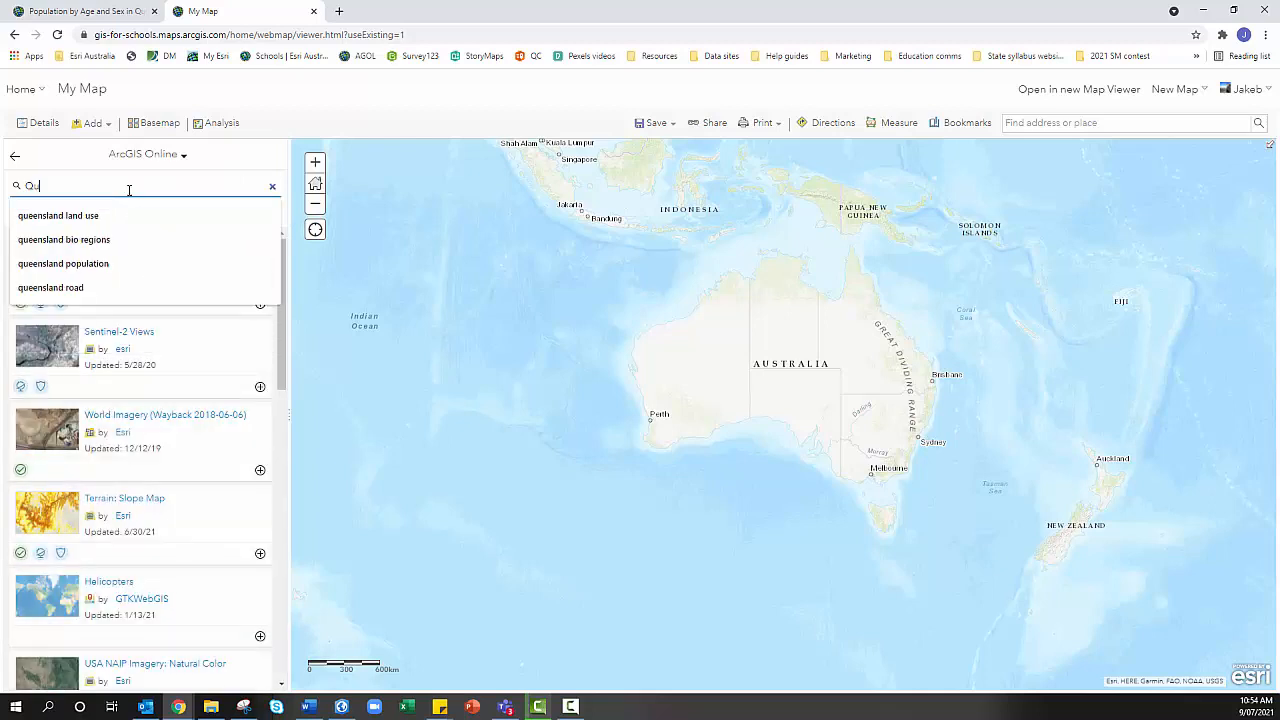
text(eens)
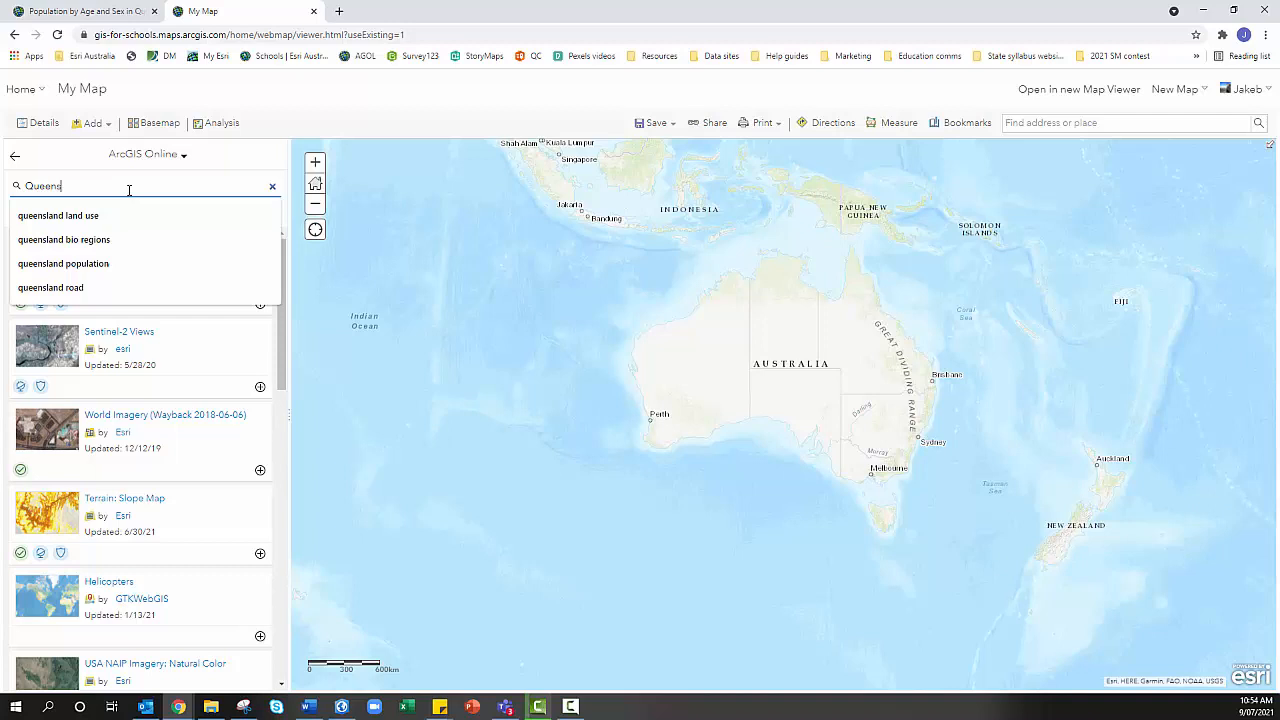
text(land )
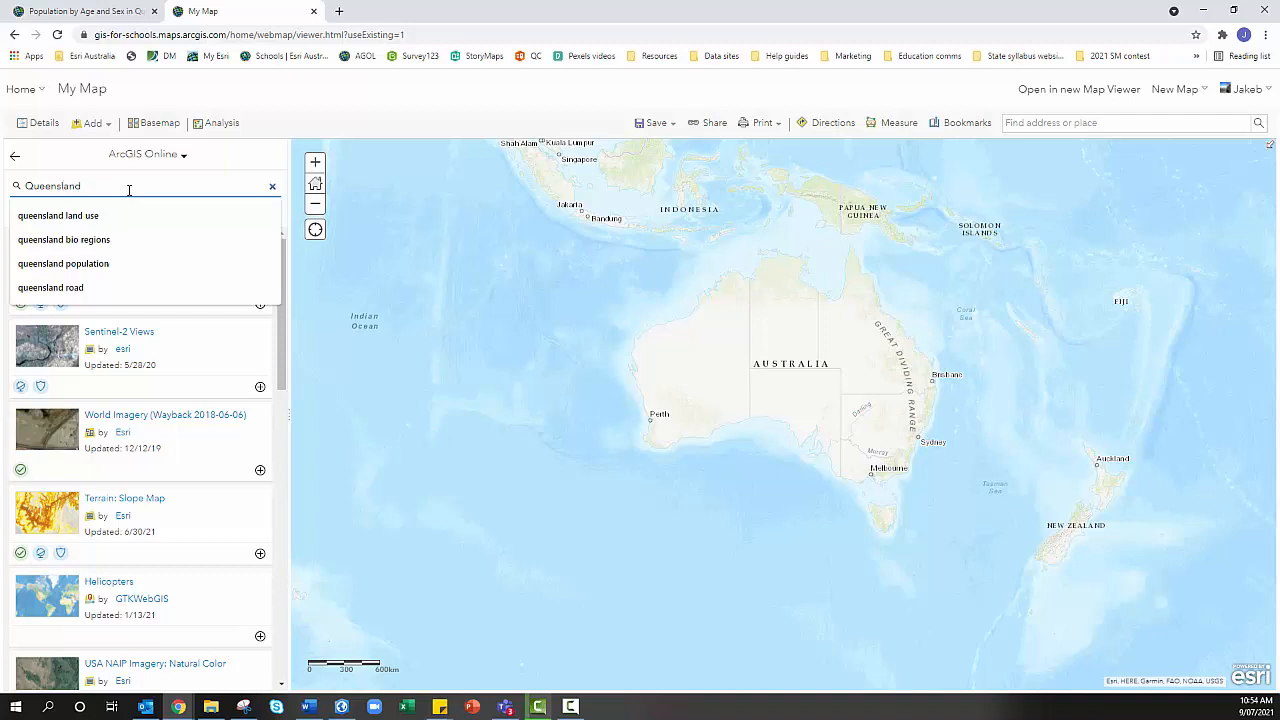
text(demograph)
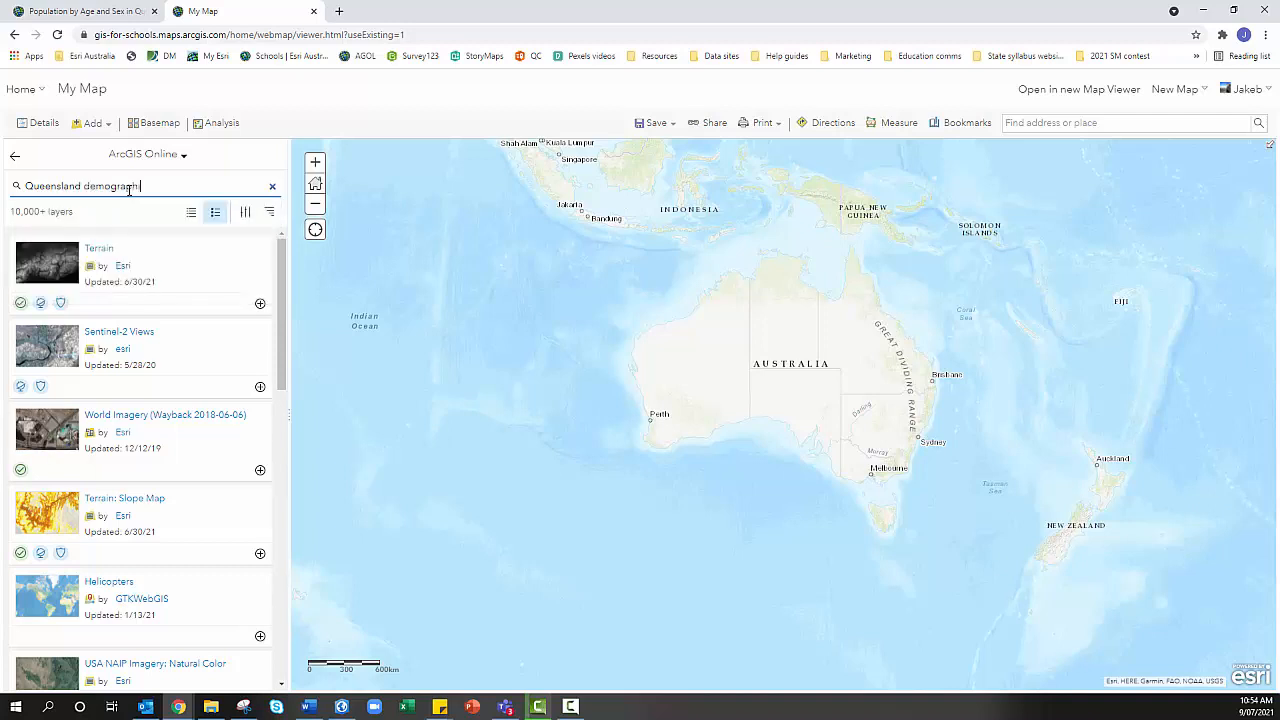
text(ic)
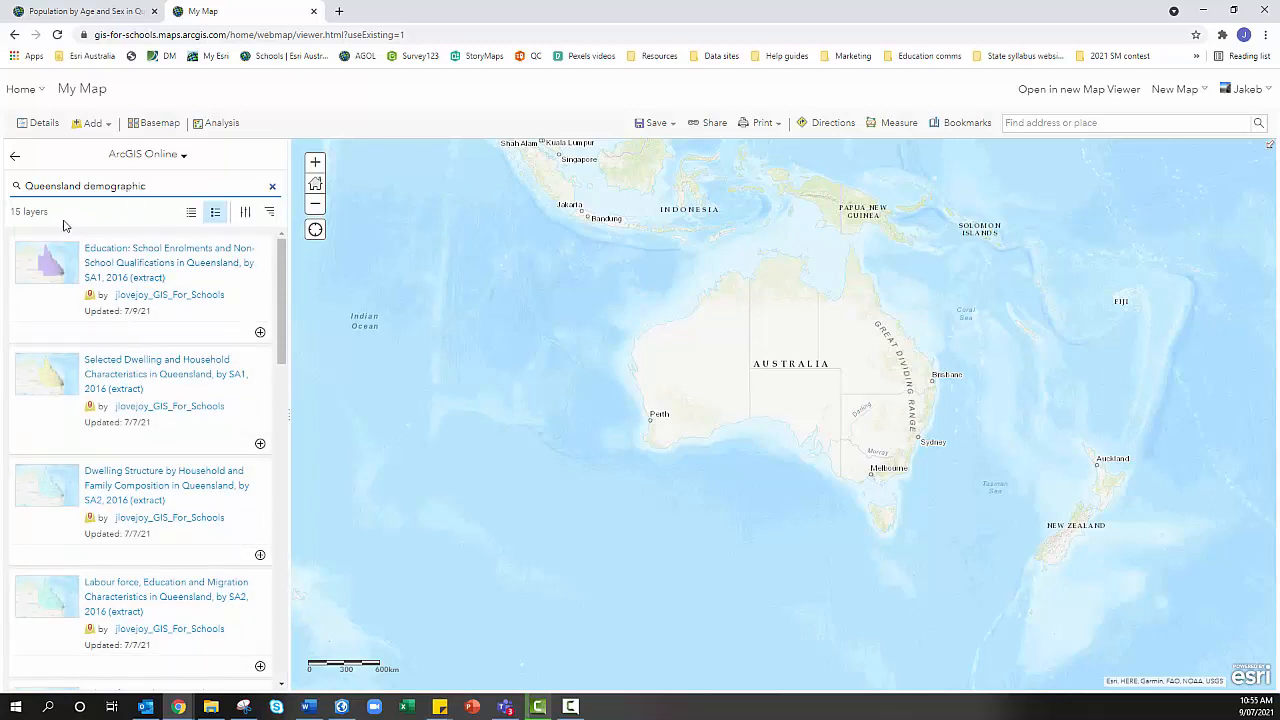
Look through the Queensland demographic search results to review the available SA1 and SA2 census layers
drag(282, 300, 281, 700)
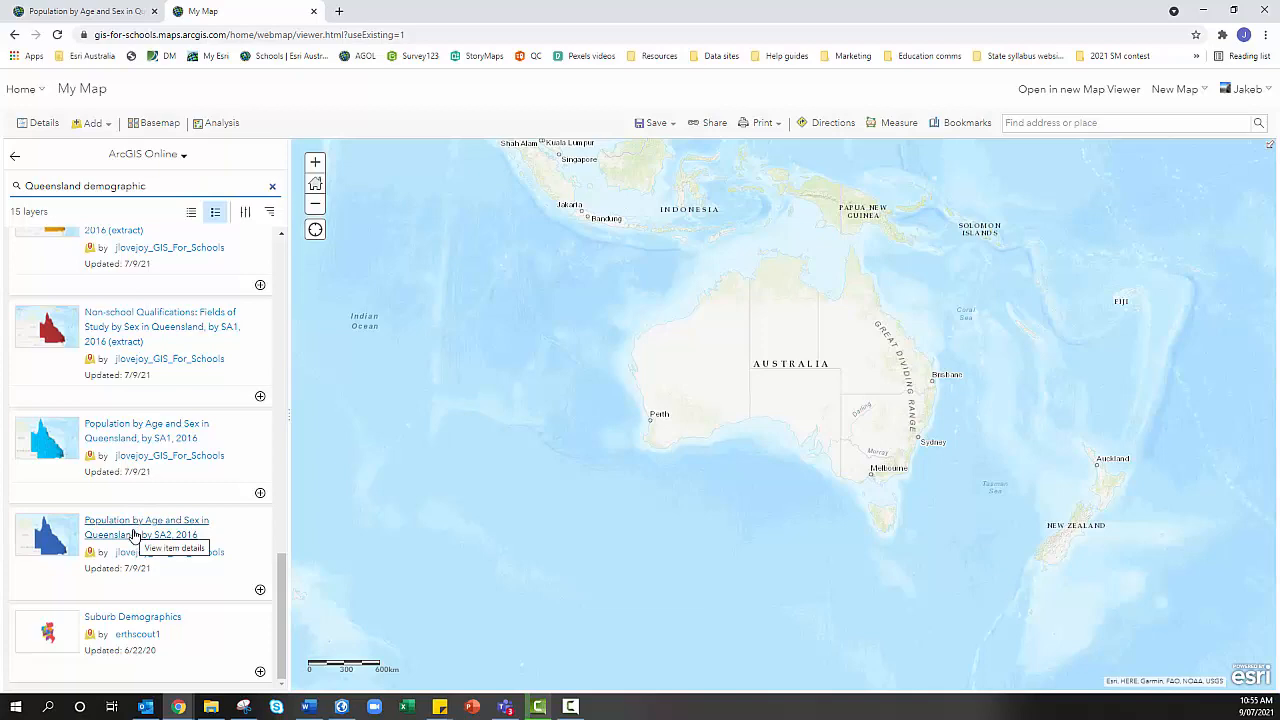
scroll(135, 537, up, 10)
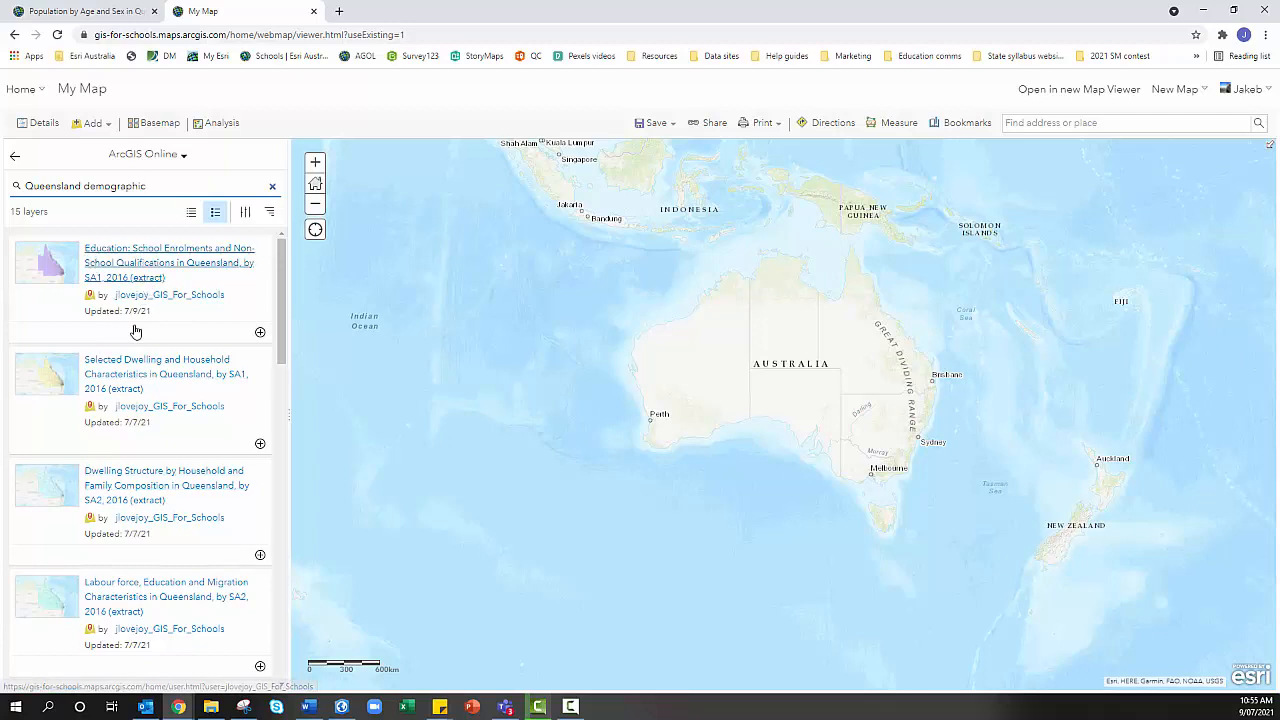
scroll(128, 386, down, 3)
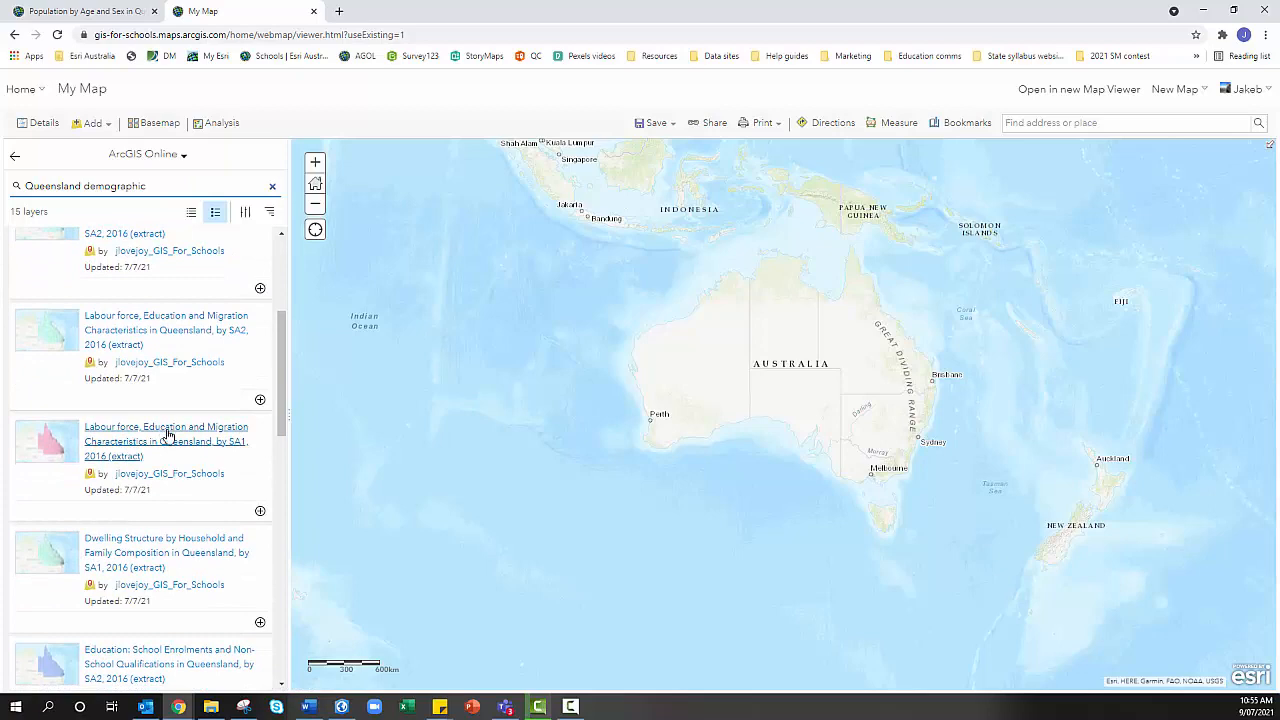
scroll(170, 440, down, 3)
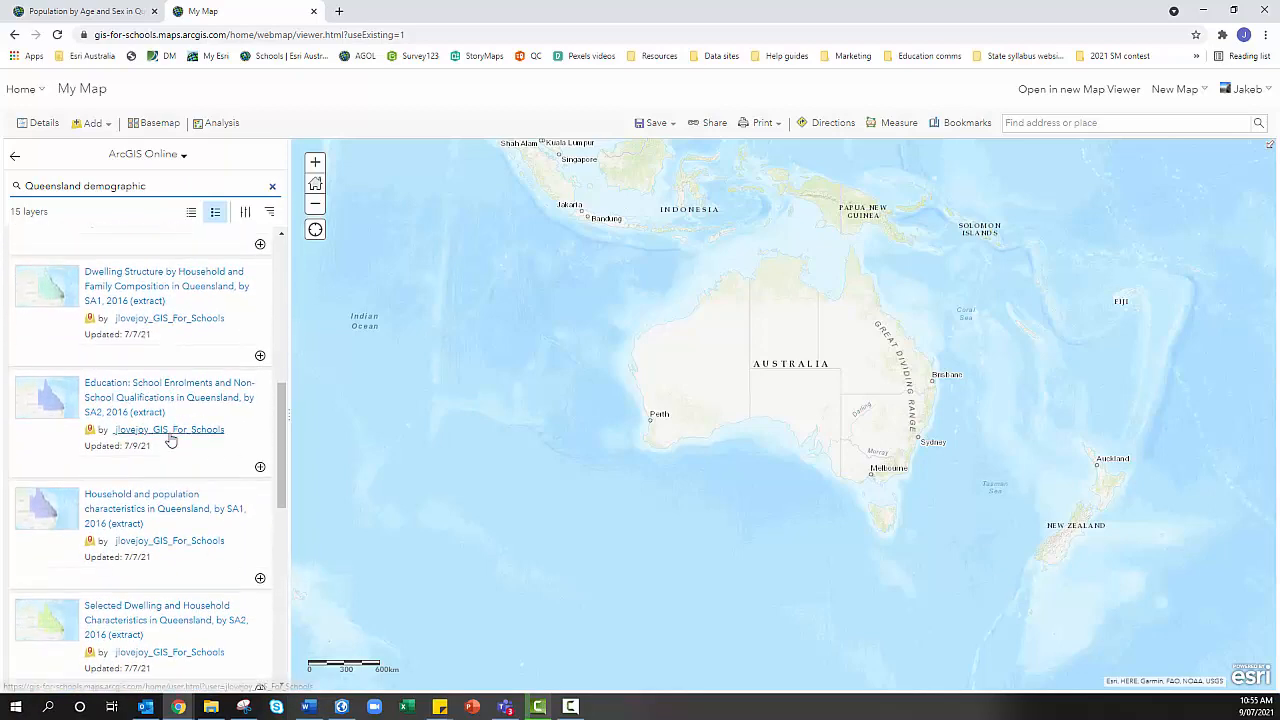
scroll(162, 442, down, 1)
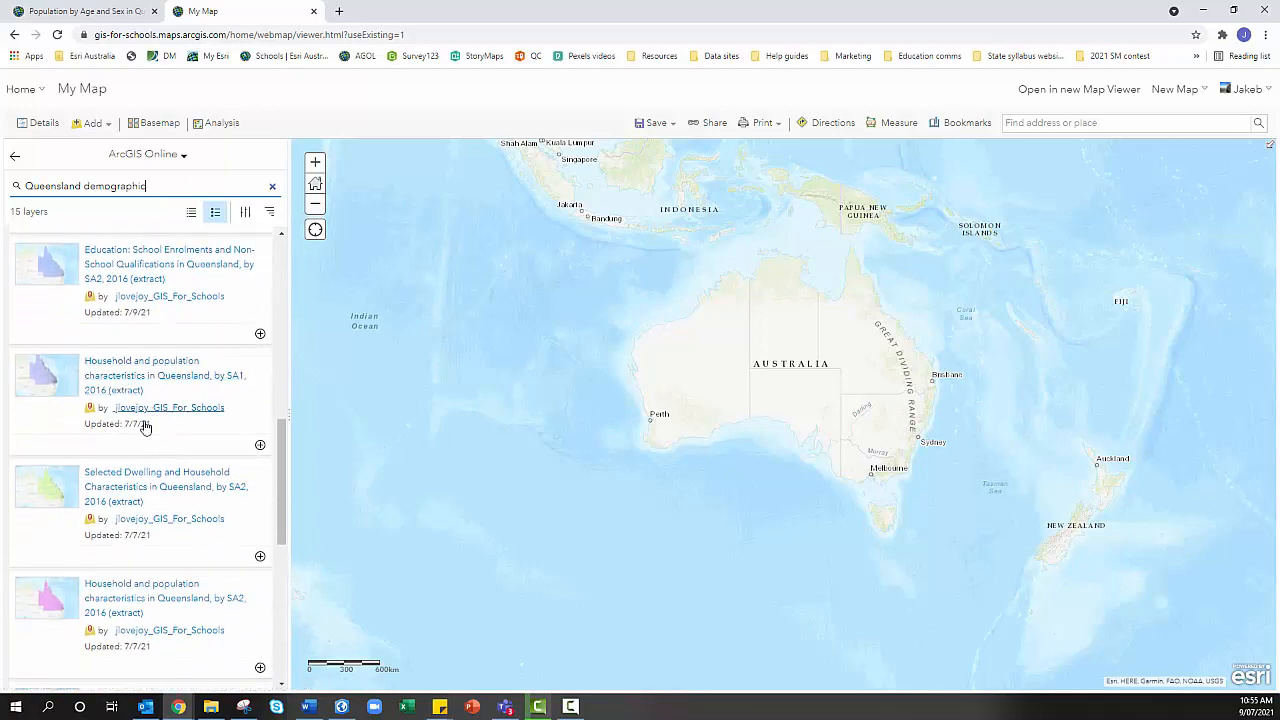
scroll(141, 428, down, 1)
scroll(138, 437, down, 2)
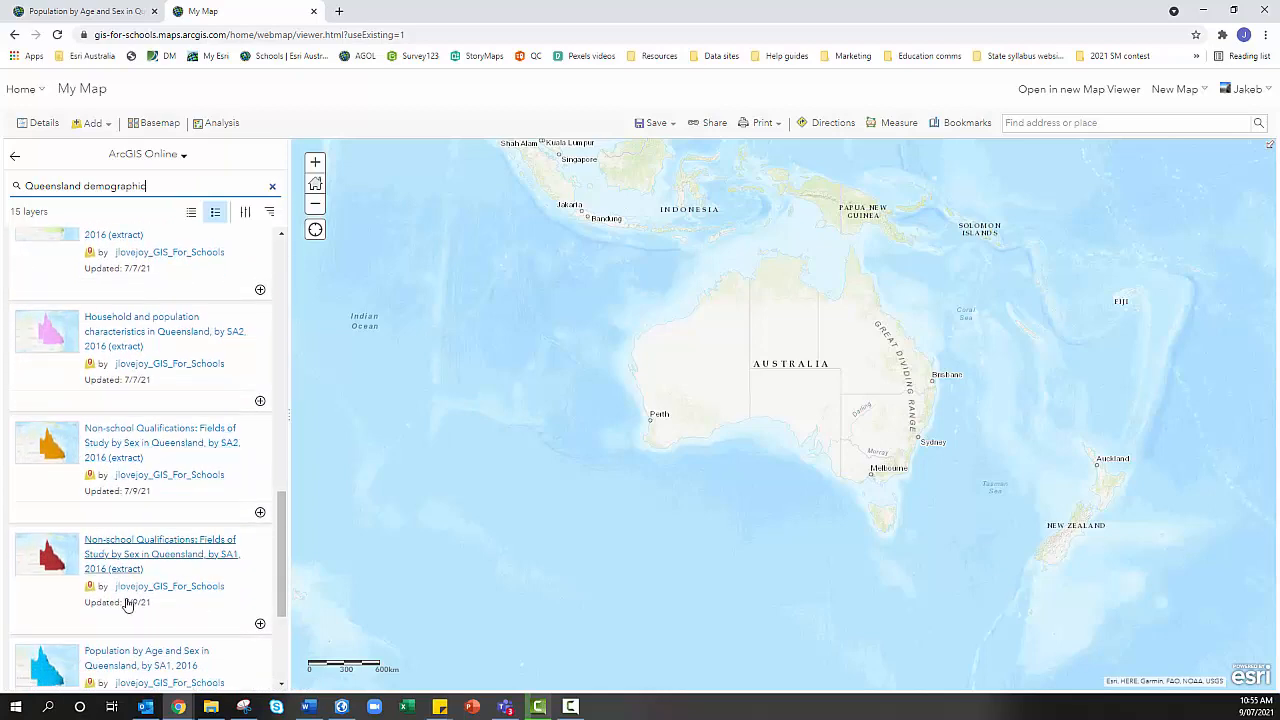
scroll(137, 599, down, 1)
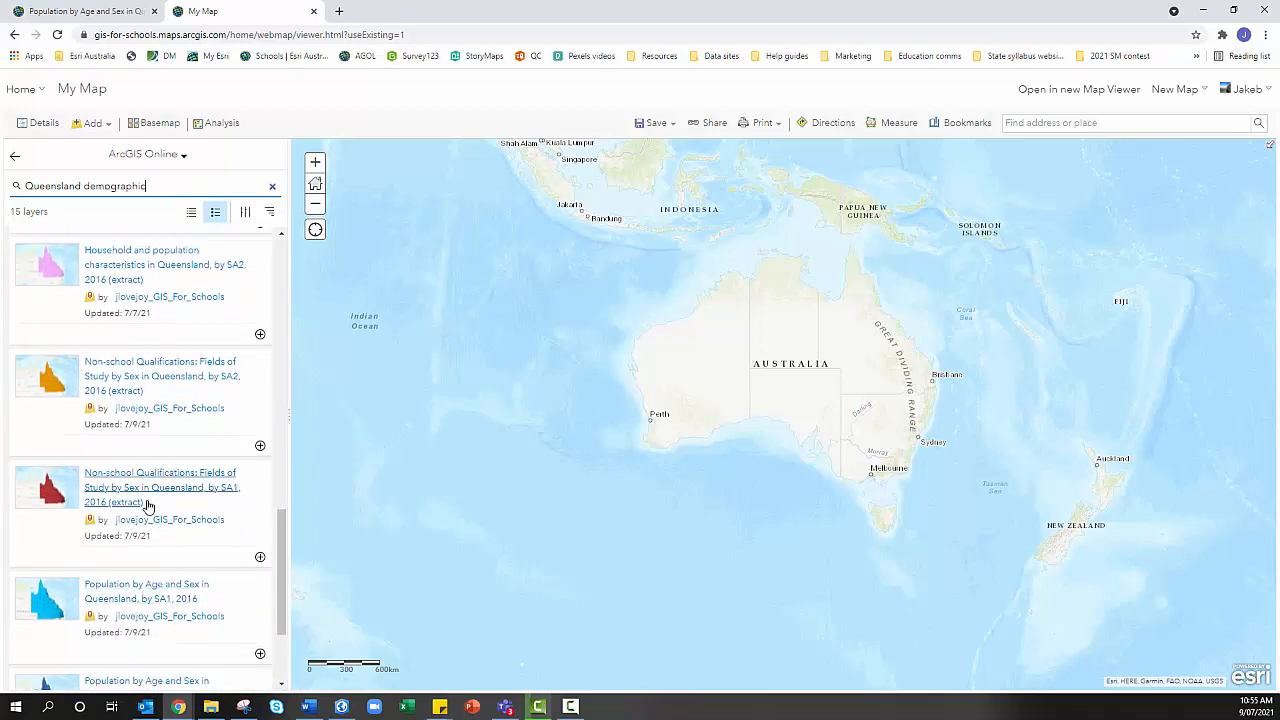
scroll(147, 507, up, 5)
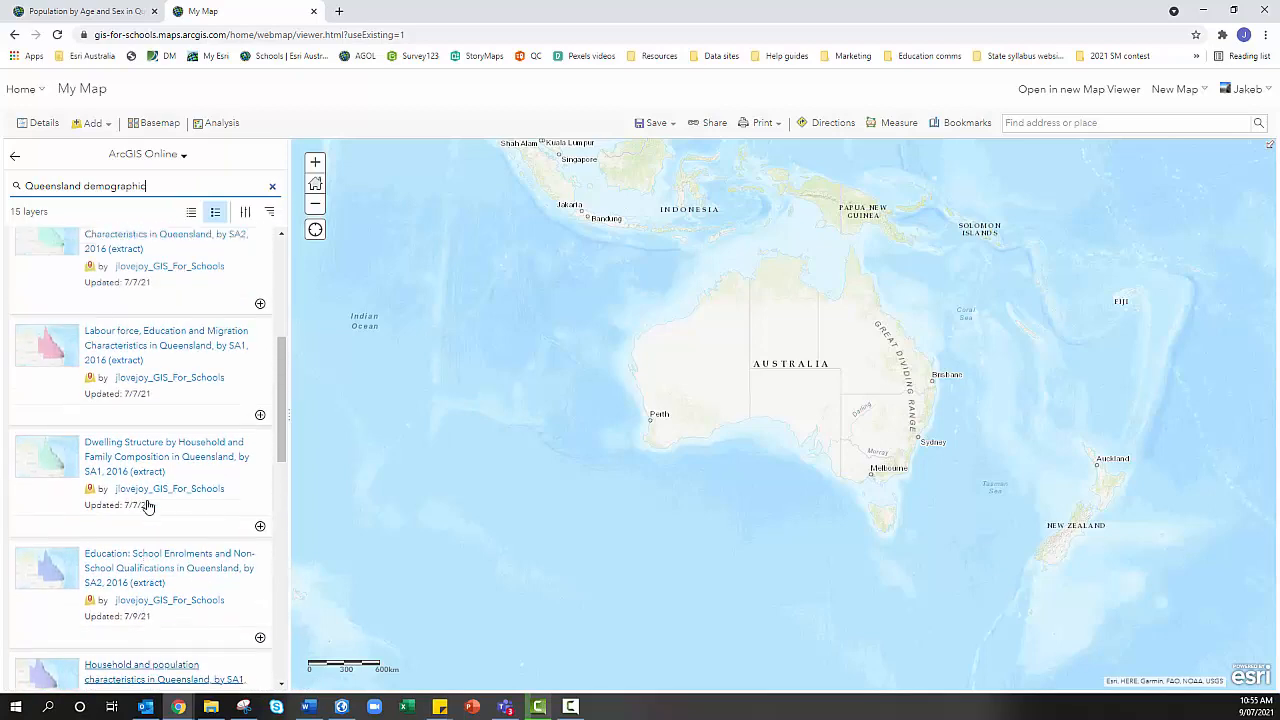
scroll(158, 378, up, 1)
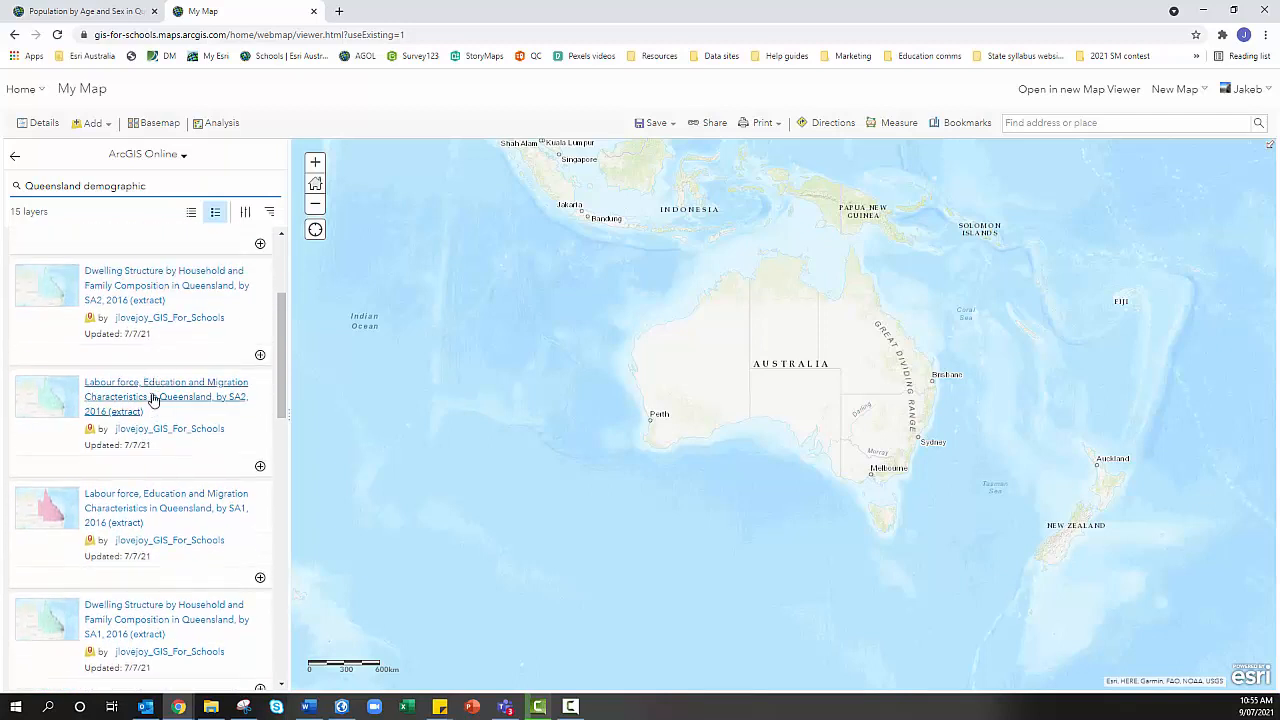
View the details of the Labour force, Education and Migration Characteristics by SA2 layer and read its description and field list
click(153, 398)
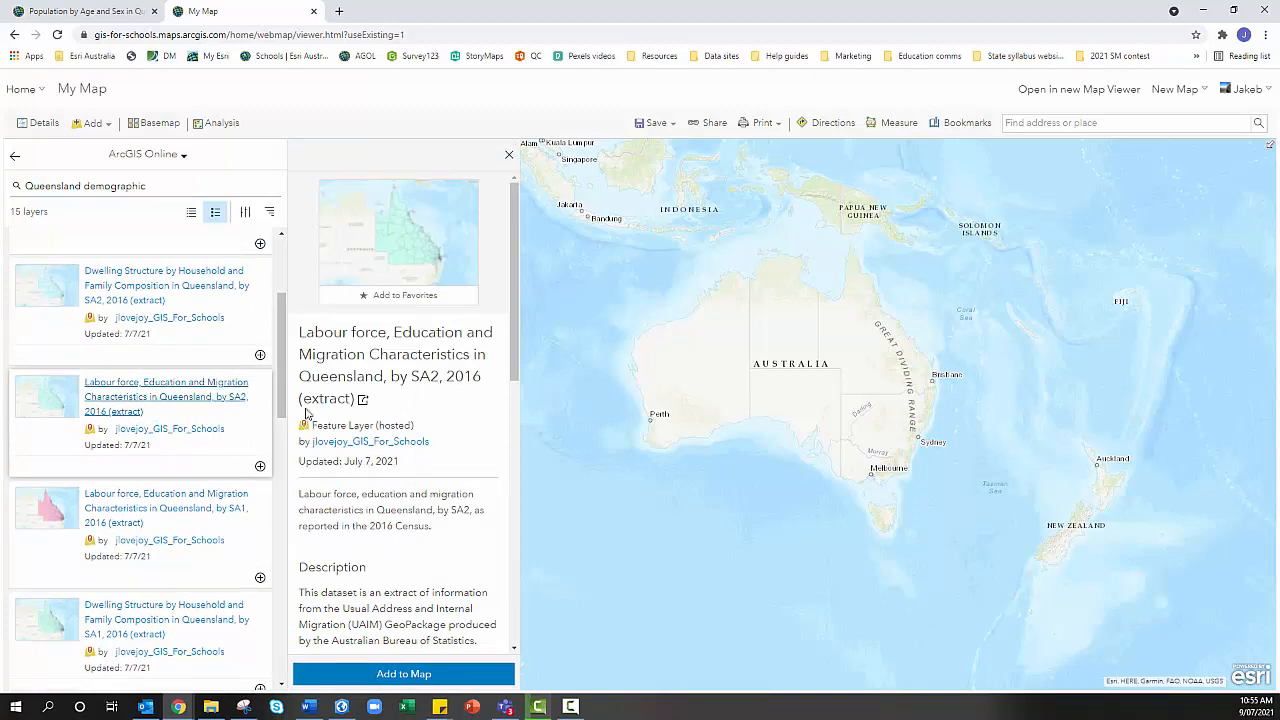
scroll(376, 385, down, 3)
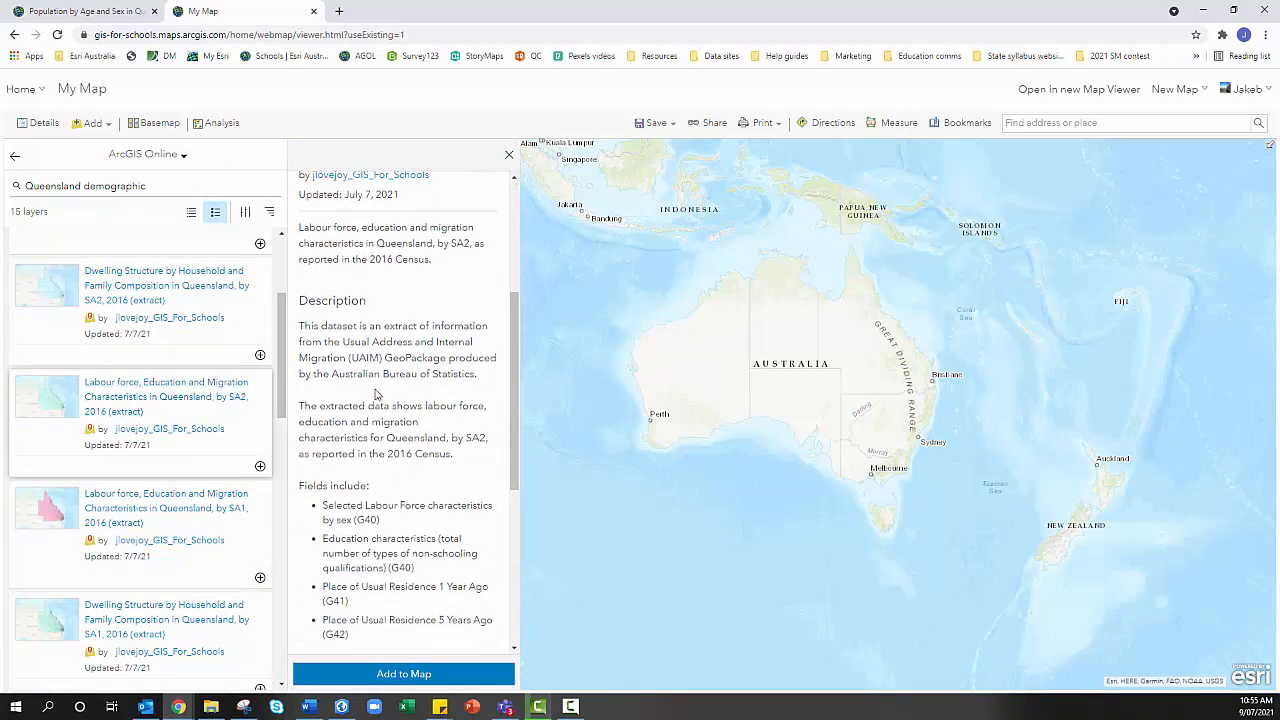
scroll(376, 340, down, 2)
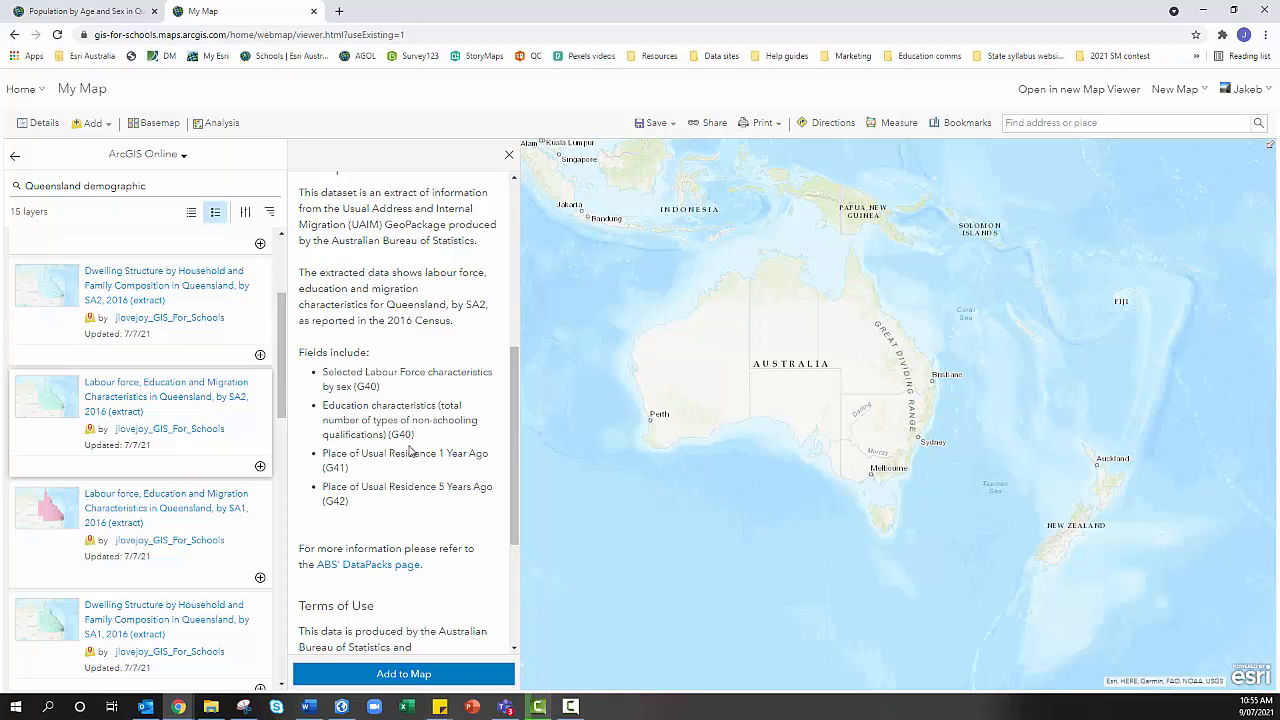
scroll(410, 452, up, 1)
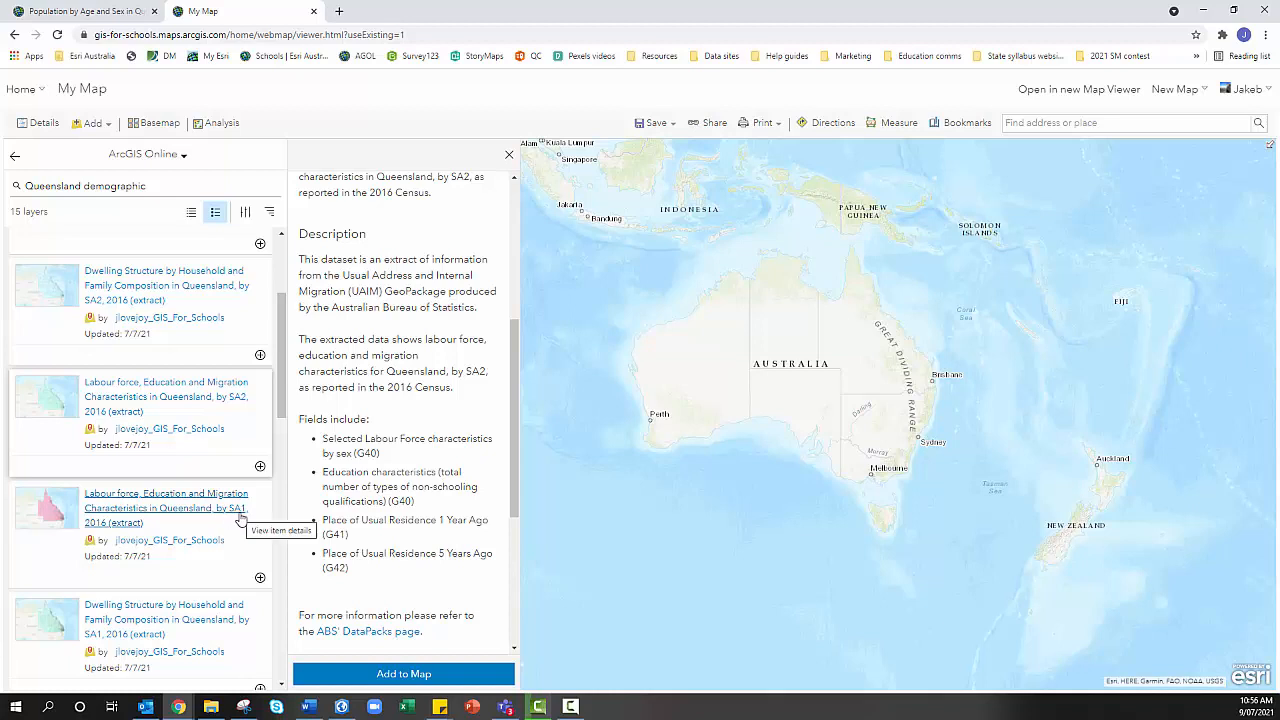
Add the SA2 and SA1 Labour force, Education and Migration Characteristics layers to the map and show the map's contents
click(260, 466)
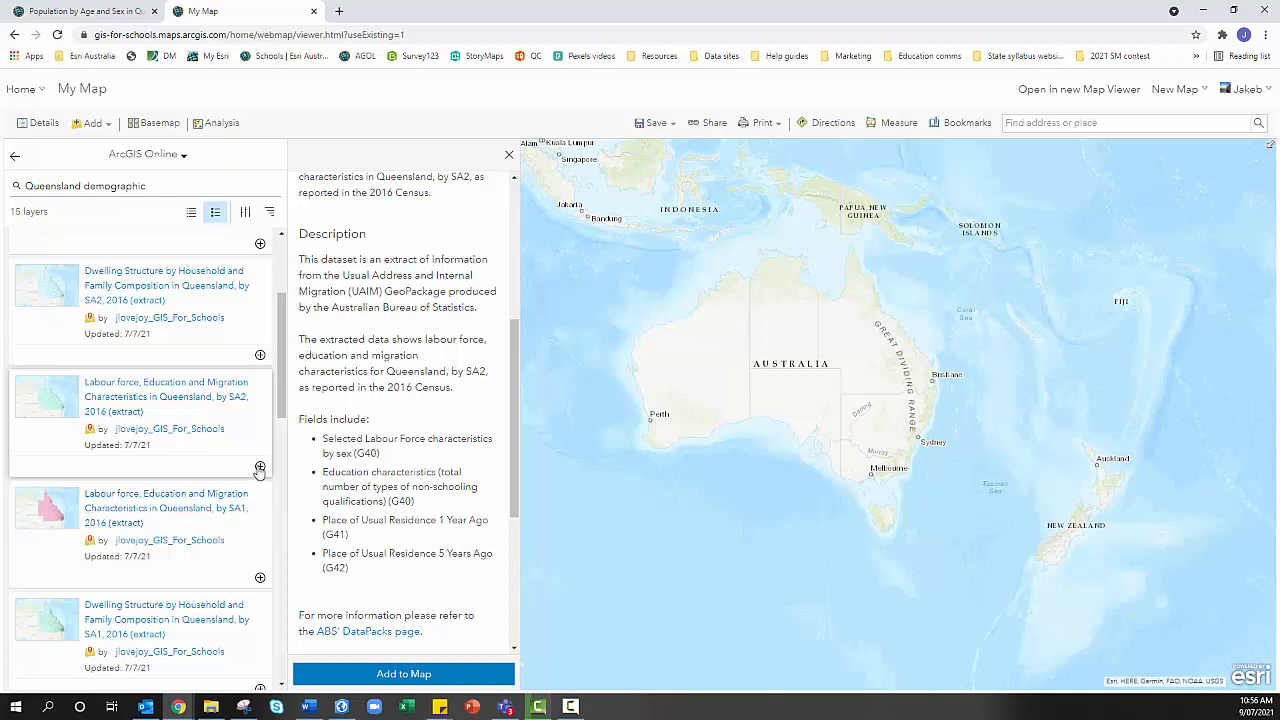
click(259, 579)
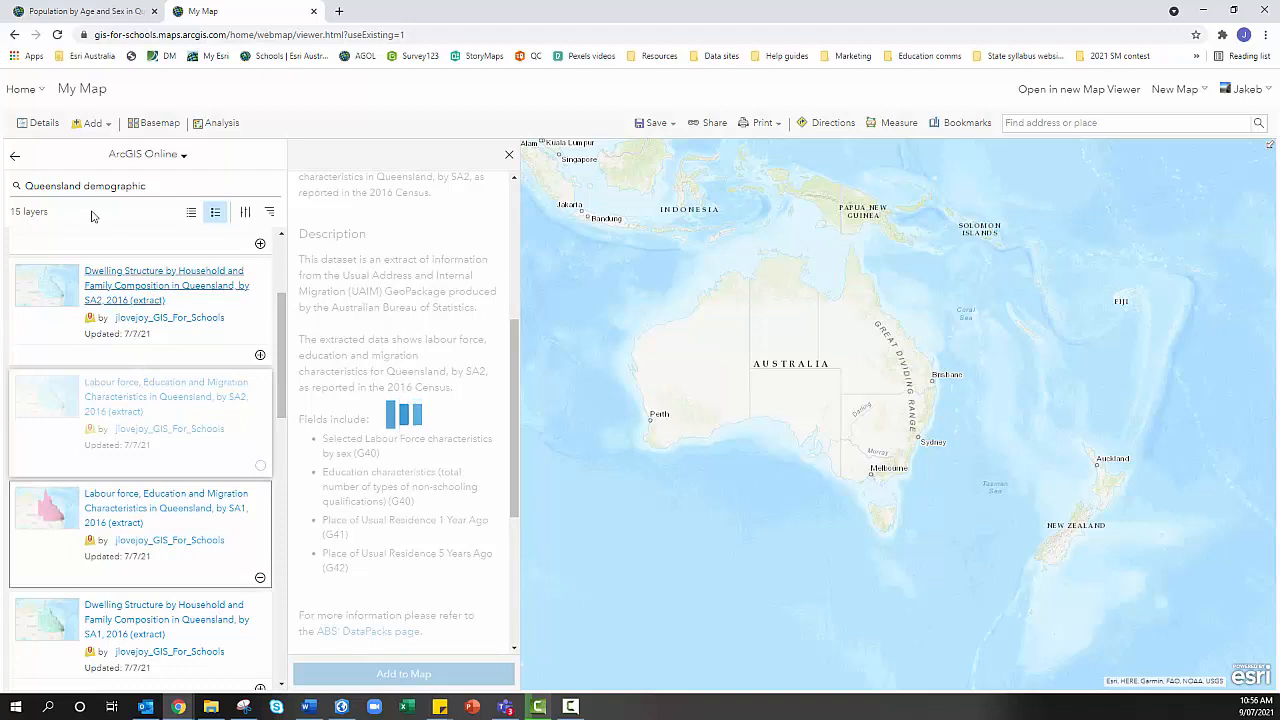
click(14, 163)
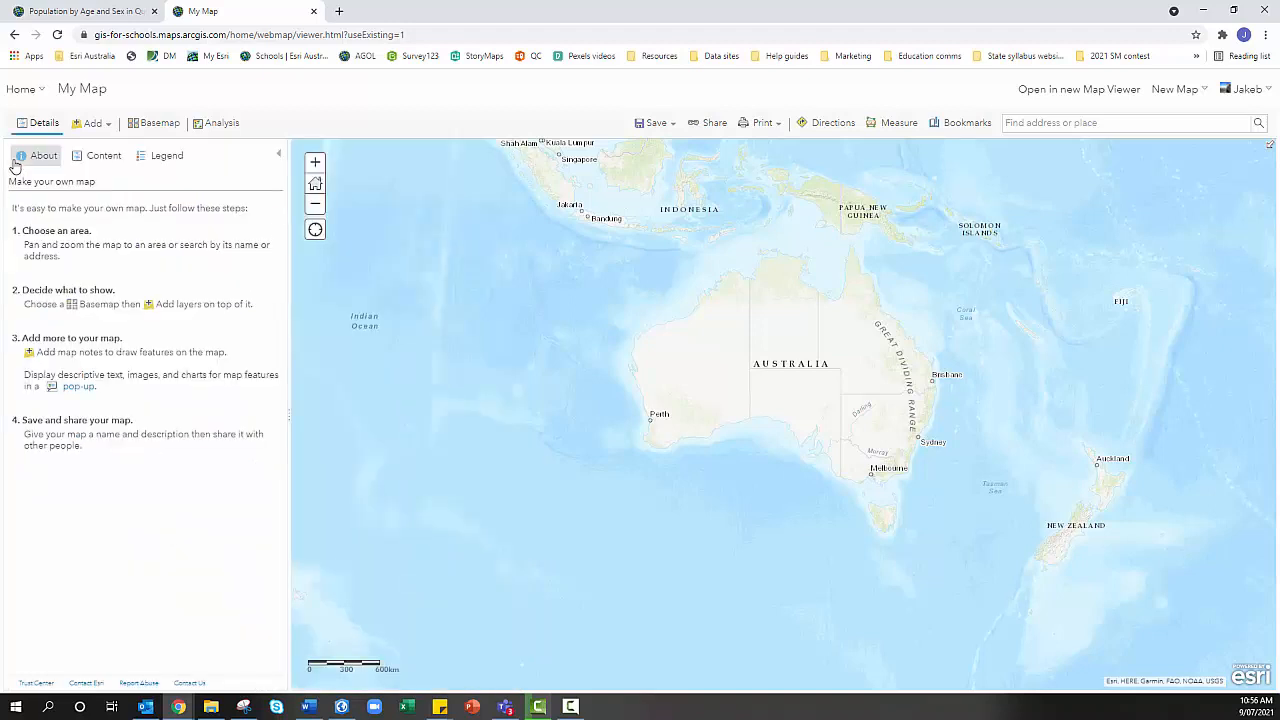
click(111, 163)
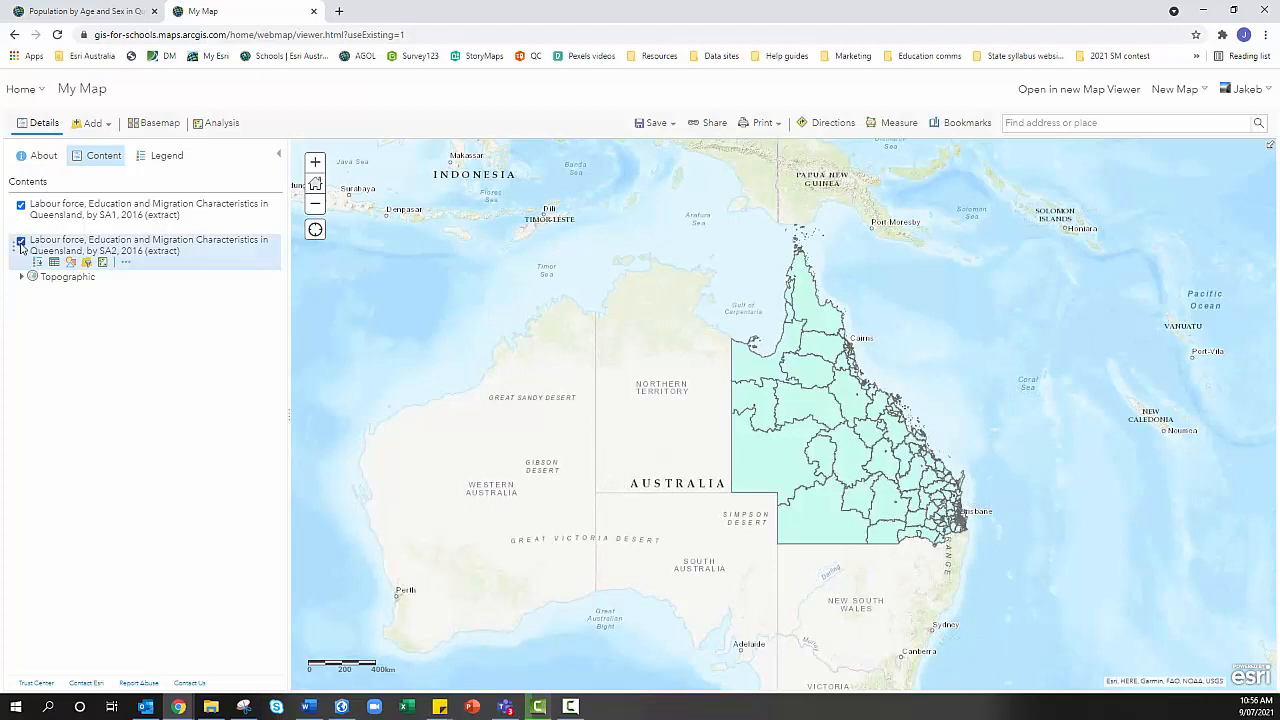
Compare the SA1 and SA2 layers by toggling their visibility, leaving only the SA2 layer switched on
click(21, 243)
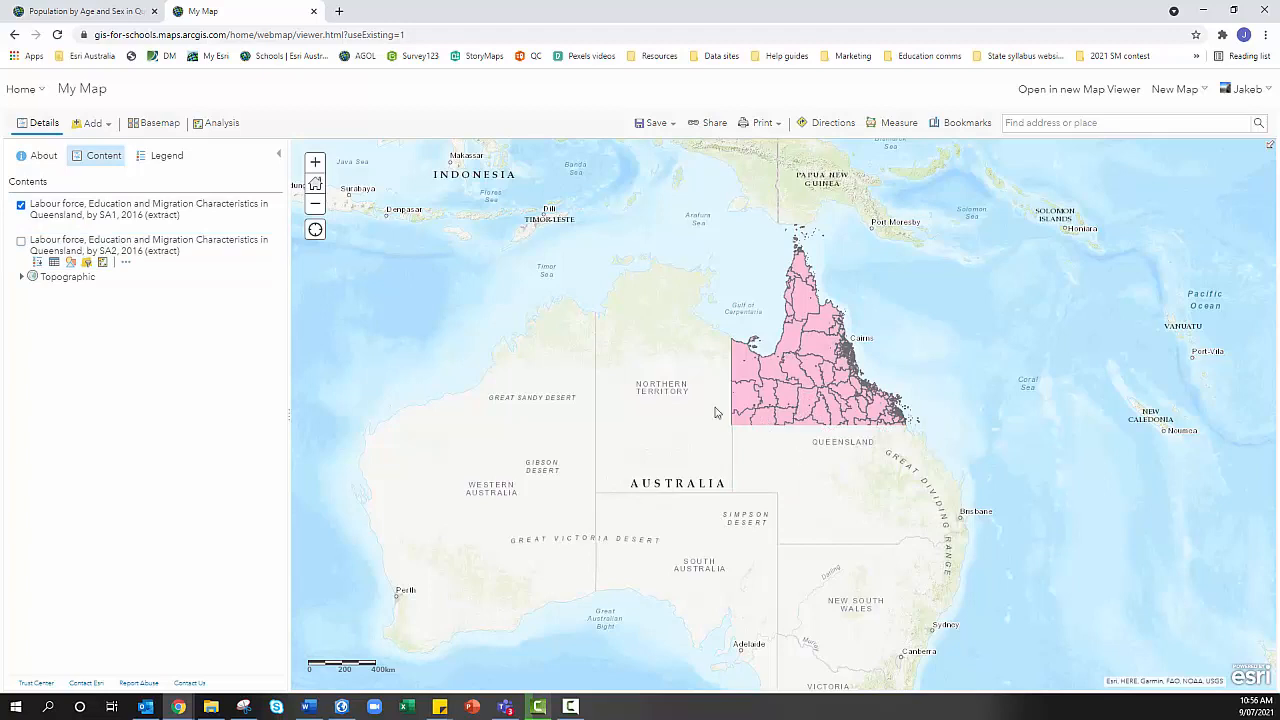
click(21, 205)
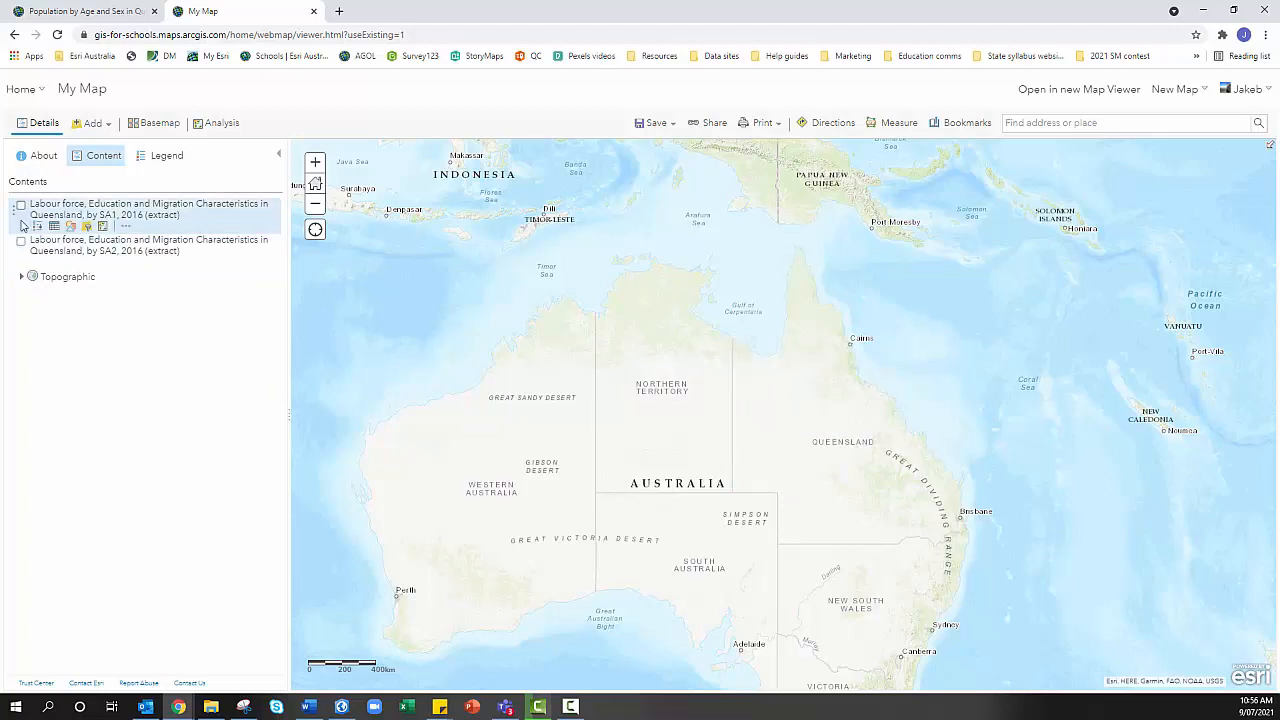
click(21, 243)
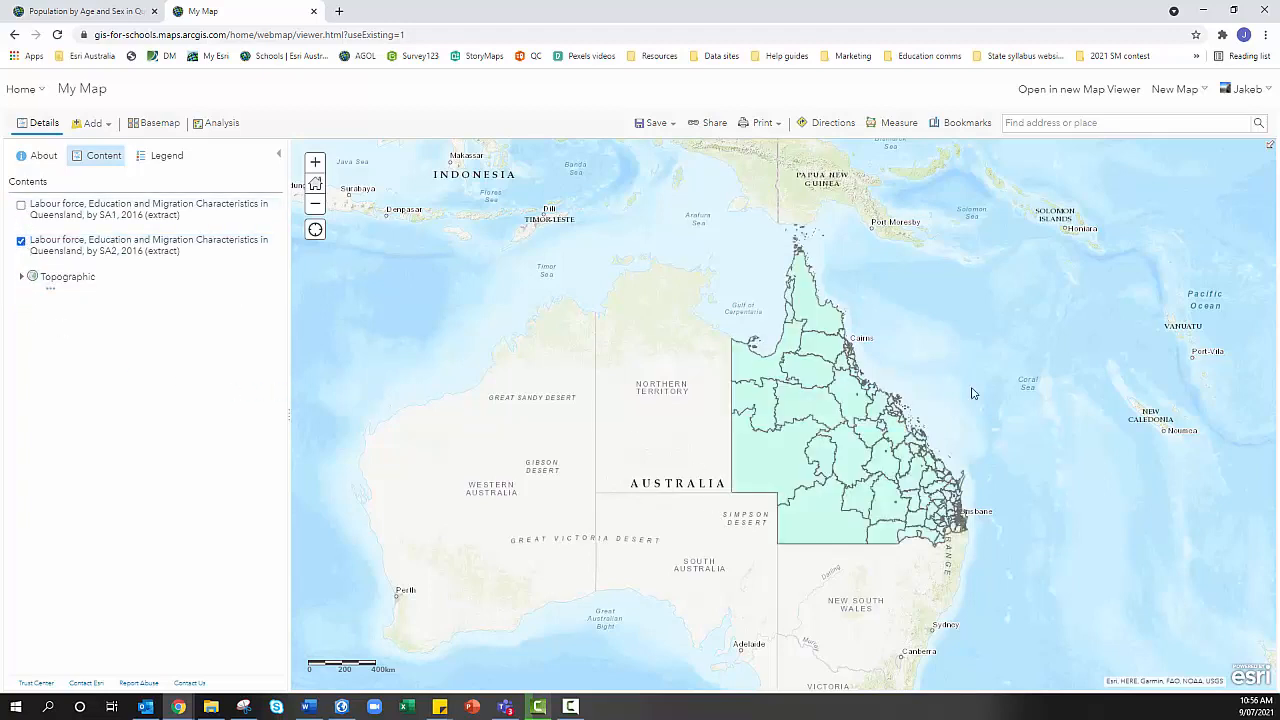
scroll(797, 450, up, 1)
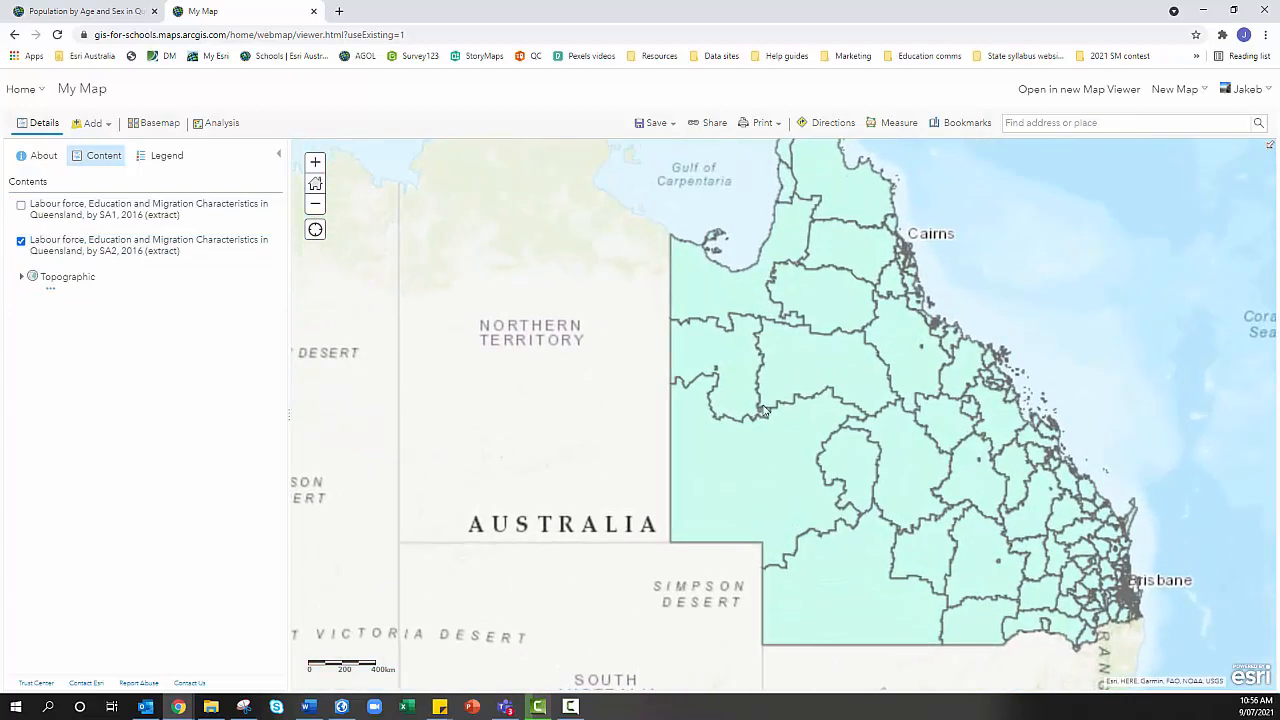
Change the SA2 layer's style to show the attribute Different usual address 5 years ago, NT
mouse_move(63, 255)
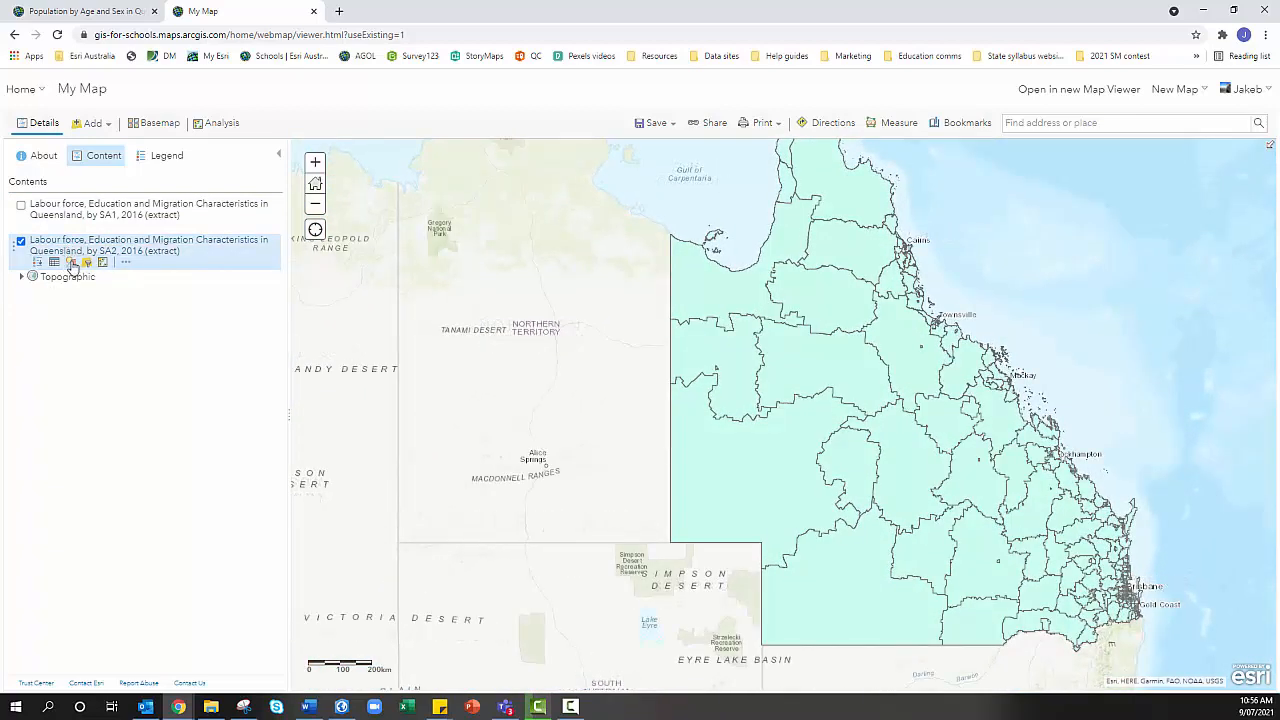
click(70, 266)
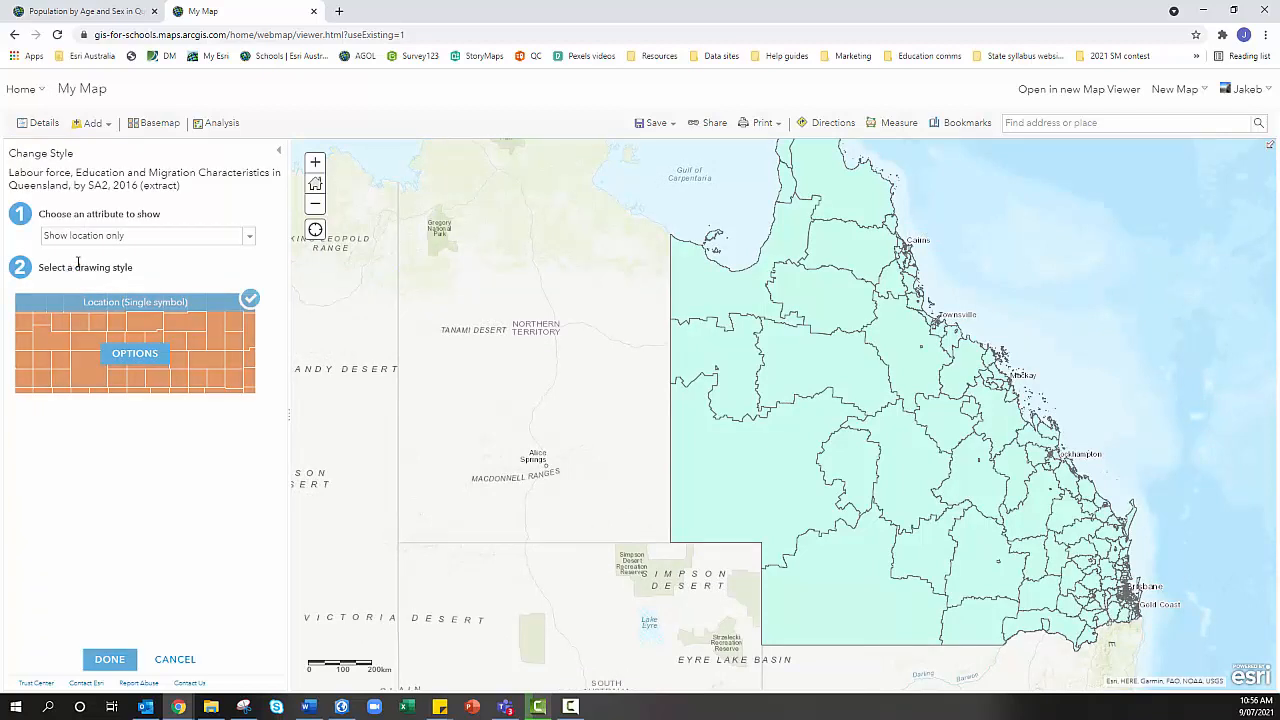
click(139, 238)
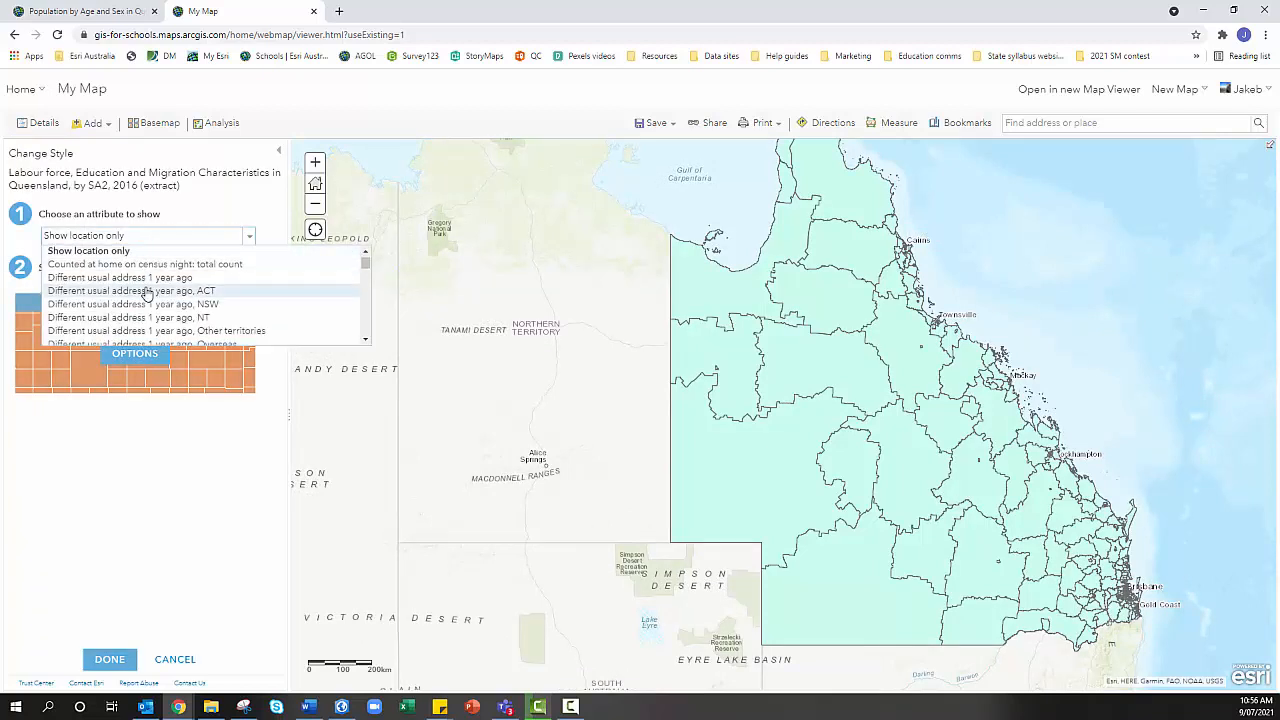
scroll(147, 291, down, 5)
scroll(147, 291, down, 10)
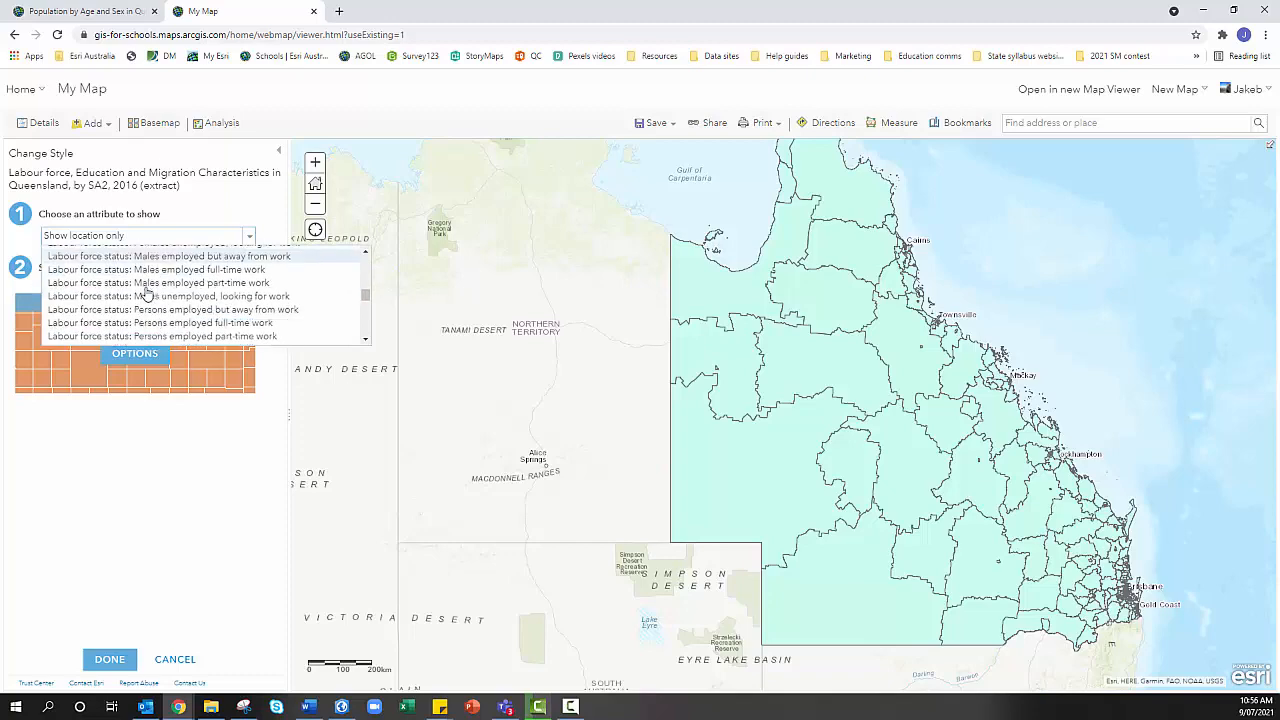
scroll(147, 291, up, 10)
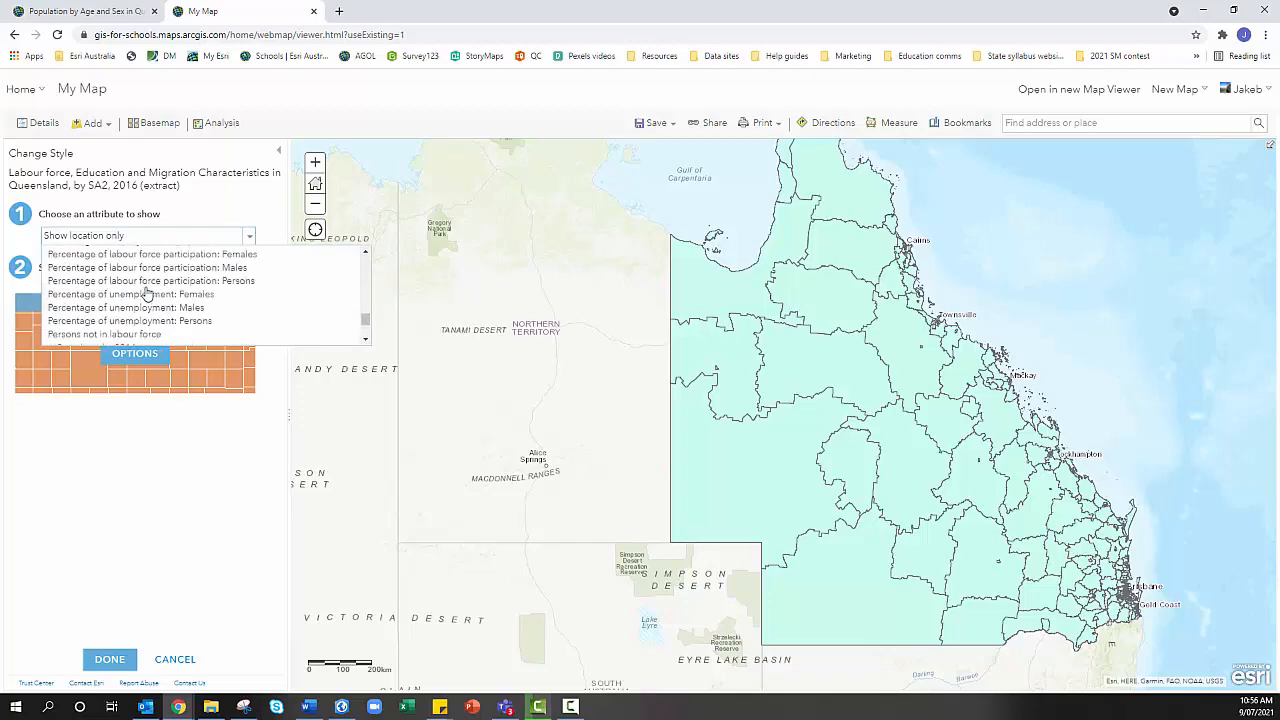
scroll(147, 292, up, 6)
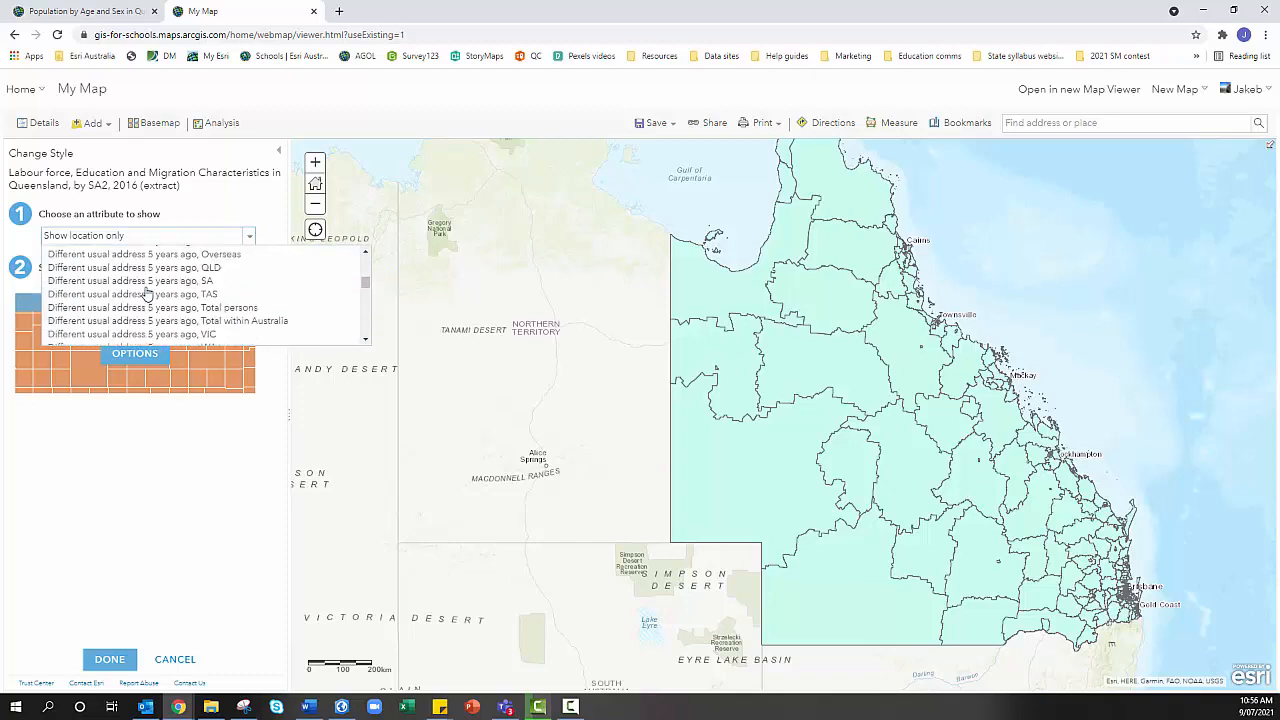
scroll(147, 291, up, 8)
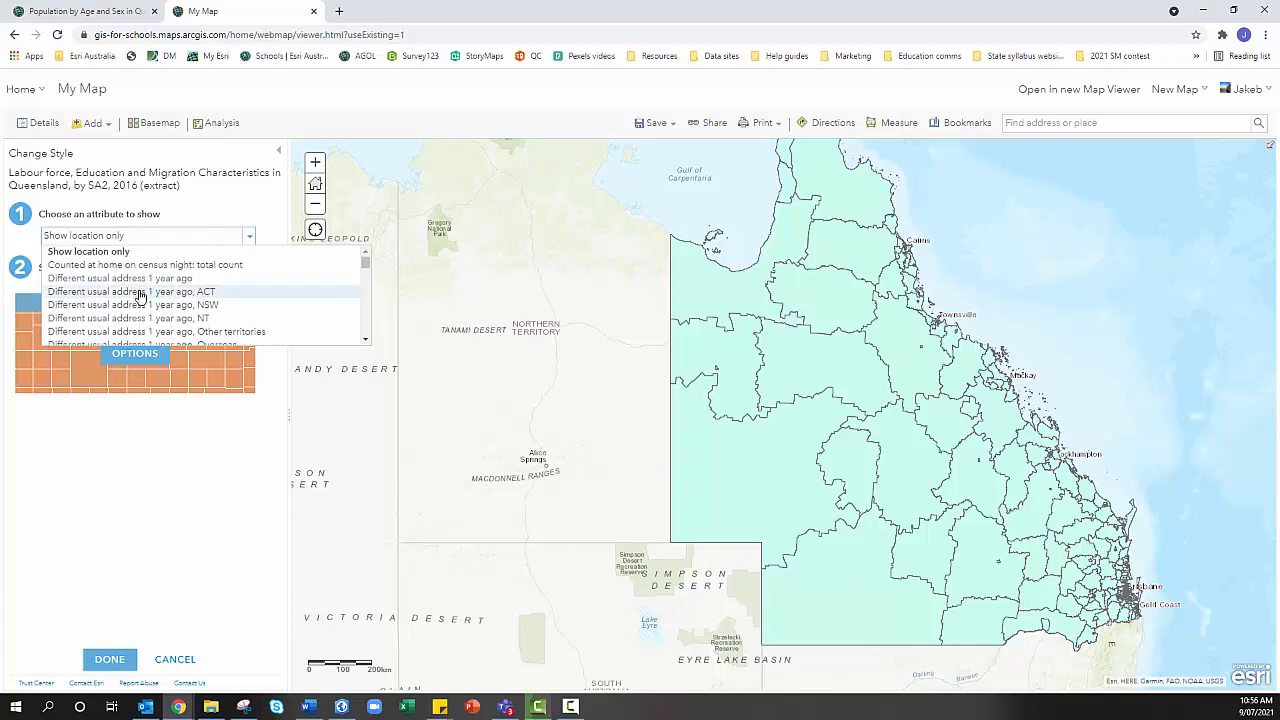
scroll(132, 297, down, 5)
scroll(132, 297, down, 1)
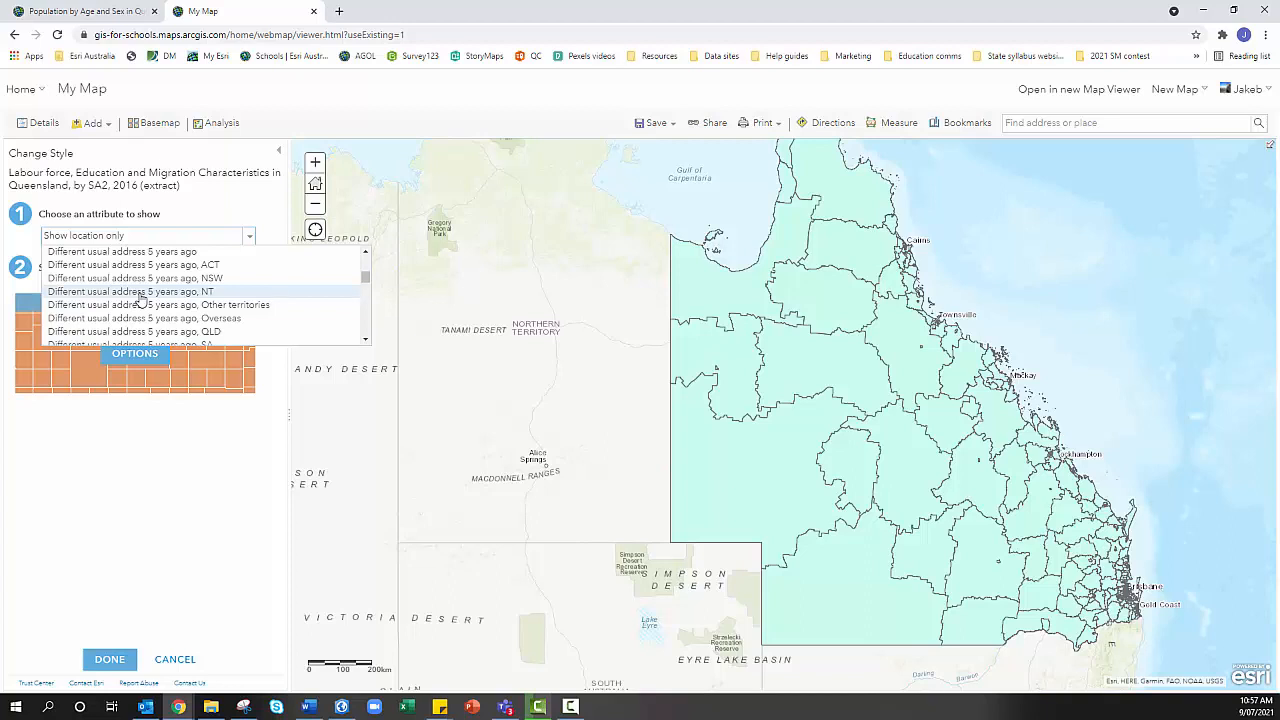
click(140, 292)
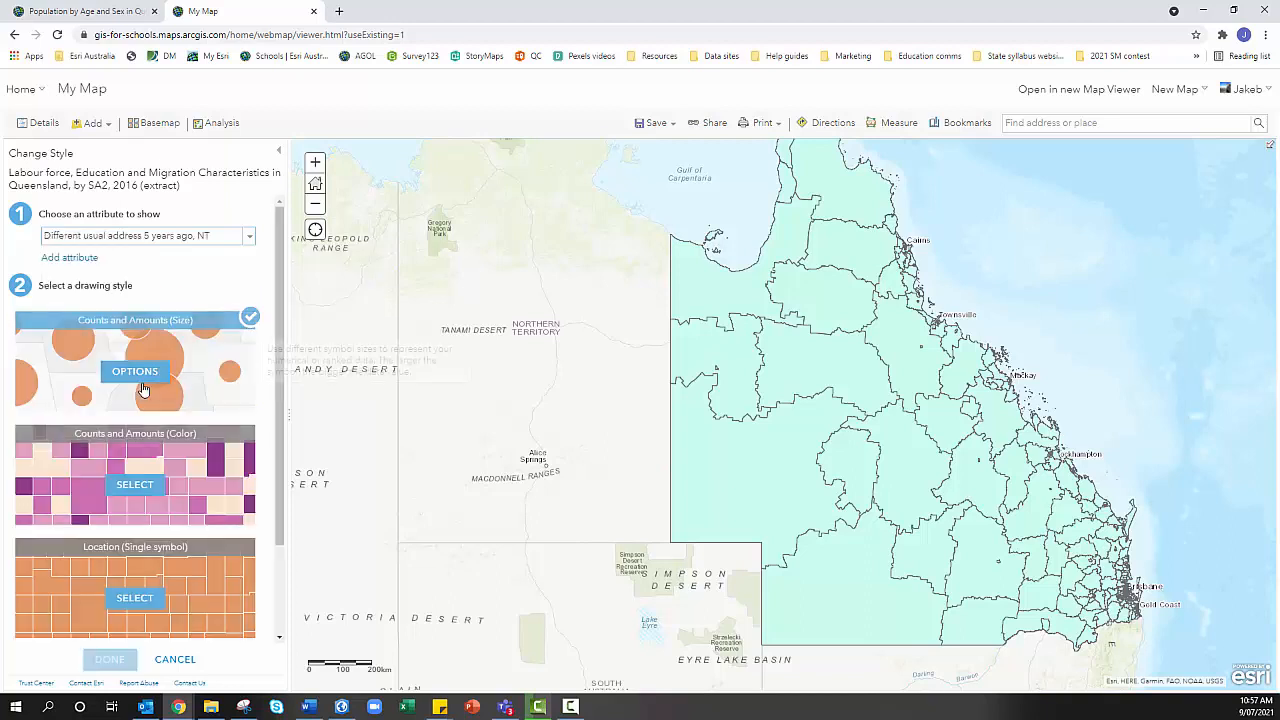
Apply the Counts and Amounts (Color) drawing style to the SA2 layer and finish the style change
click(140, 380)
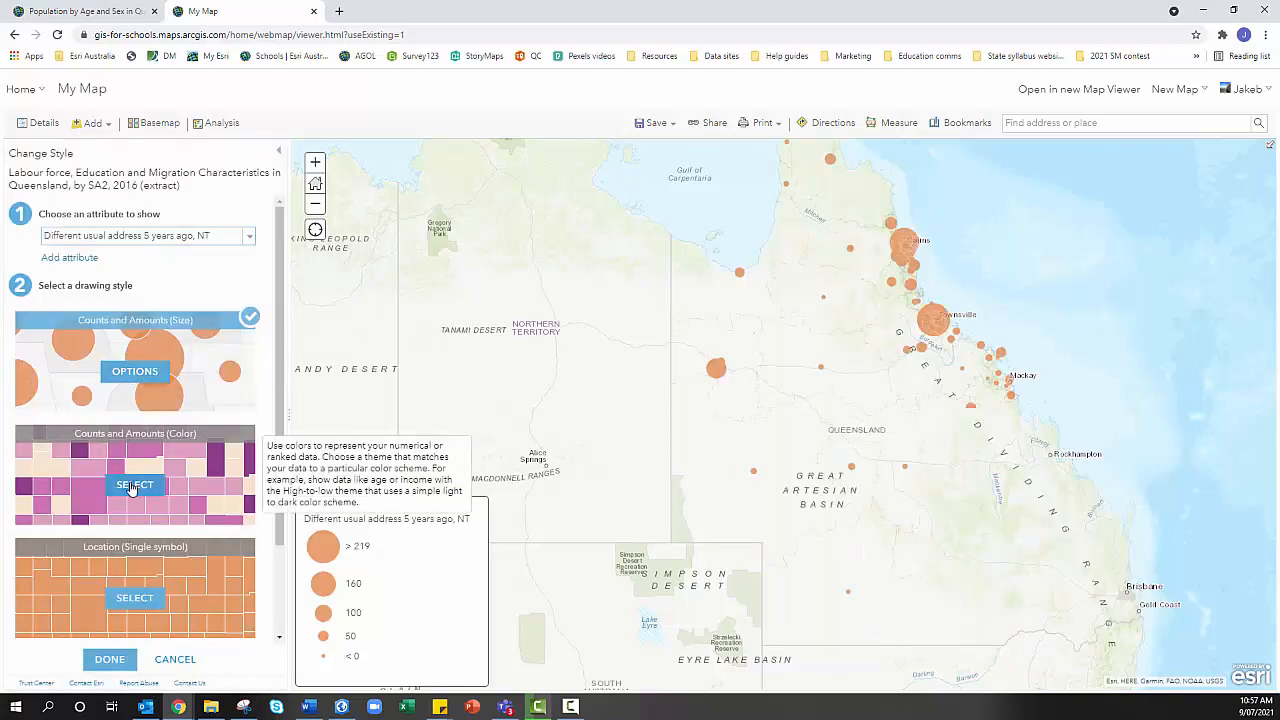
click(135, 484)
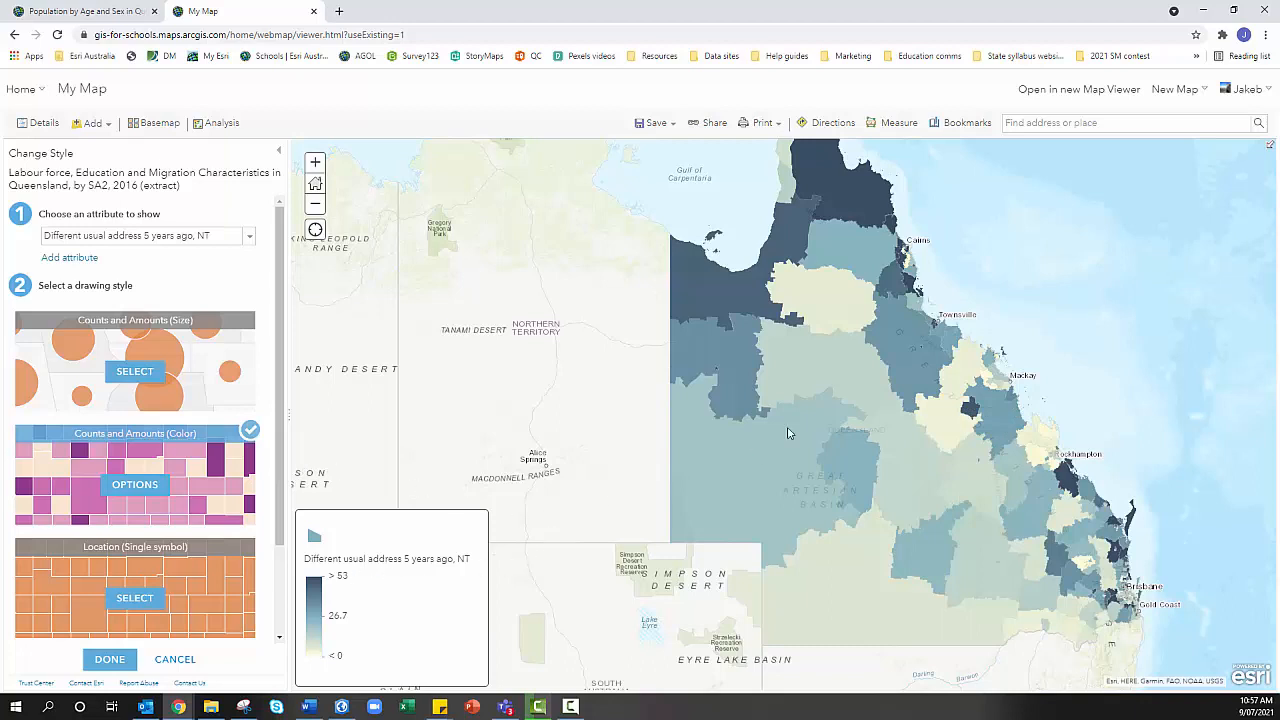
drag(844, 204, 848, 280)
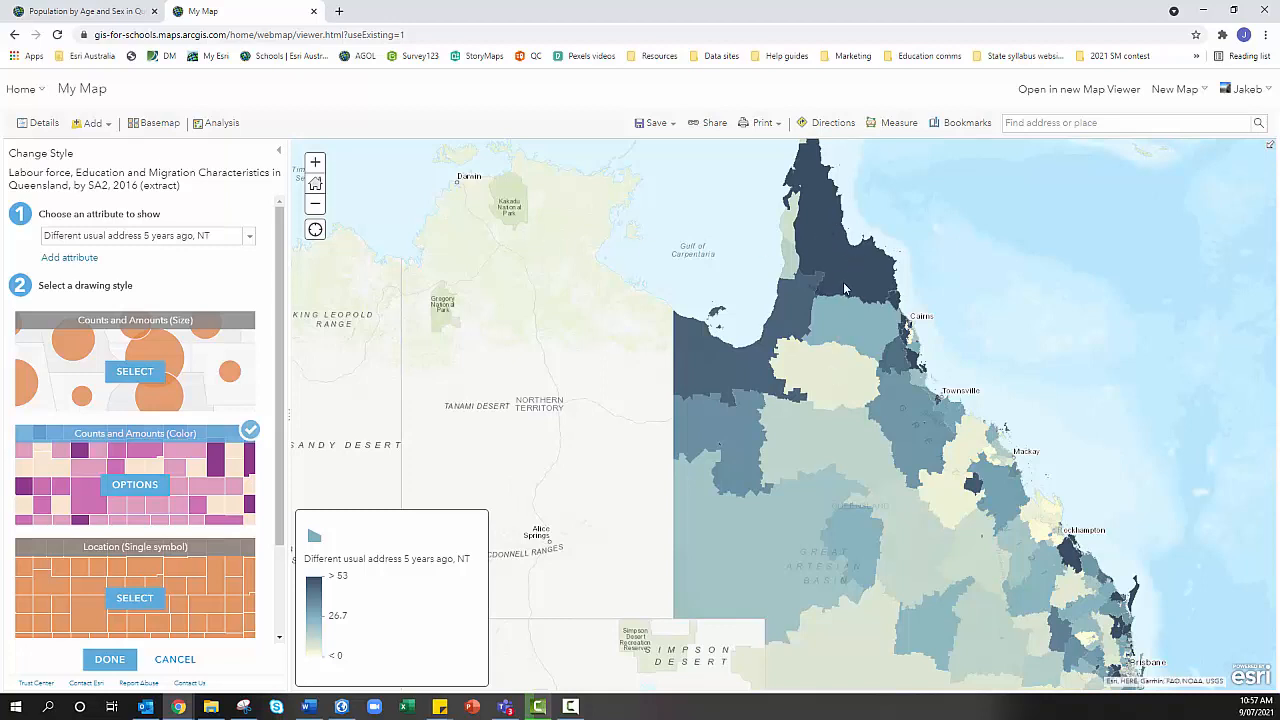
drag(843, 282, 845, 340)
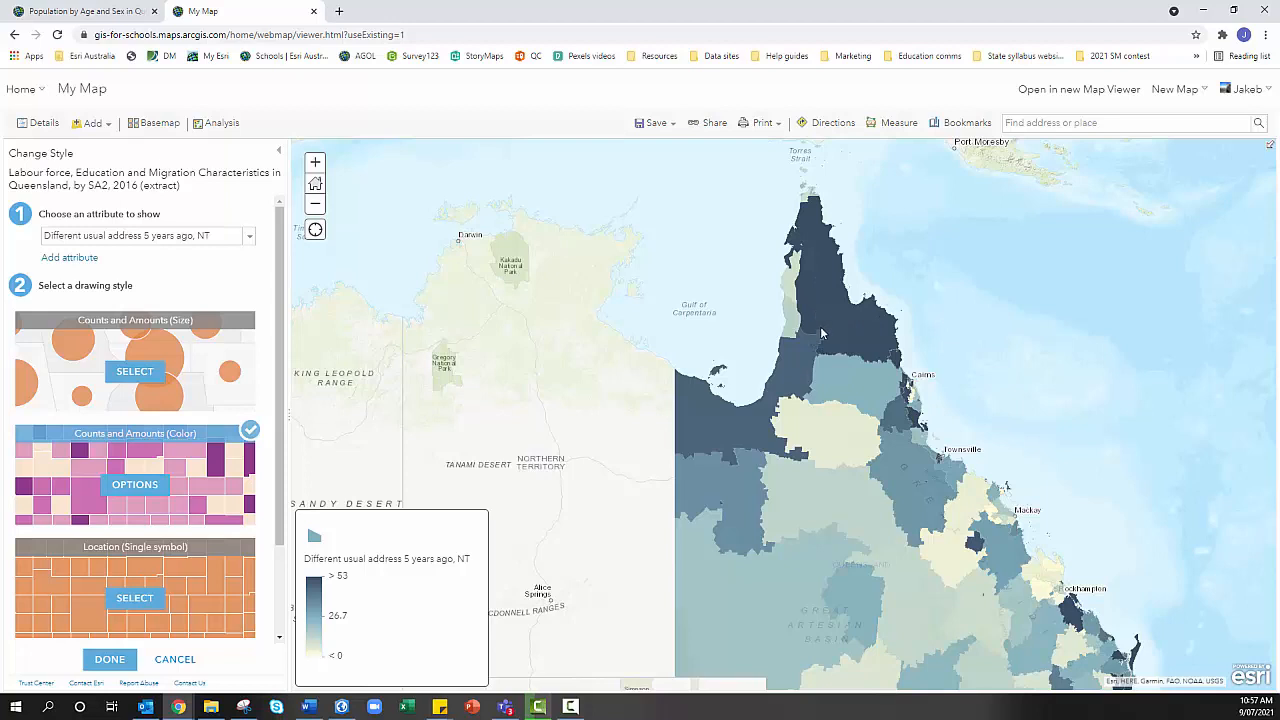
drag(820, 330, 797, 310)
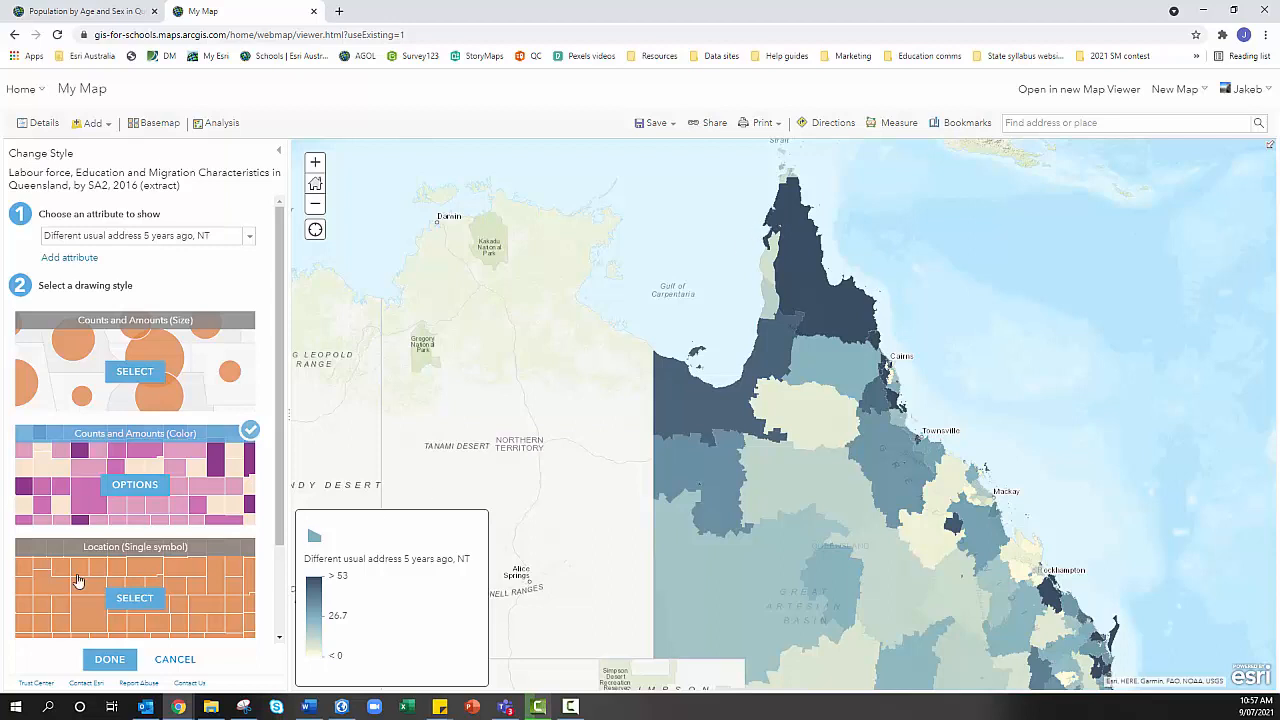
click(110, 659)
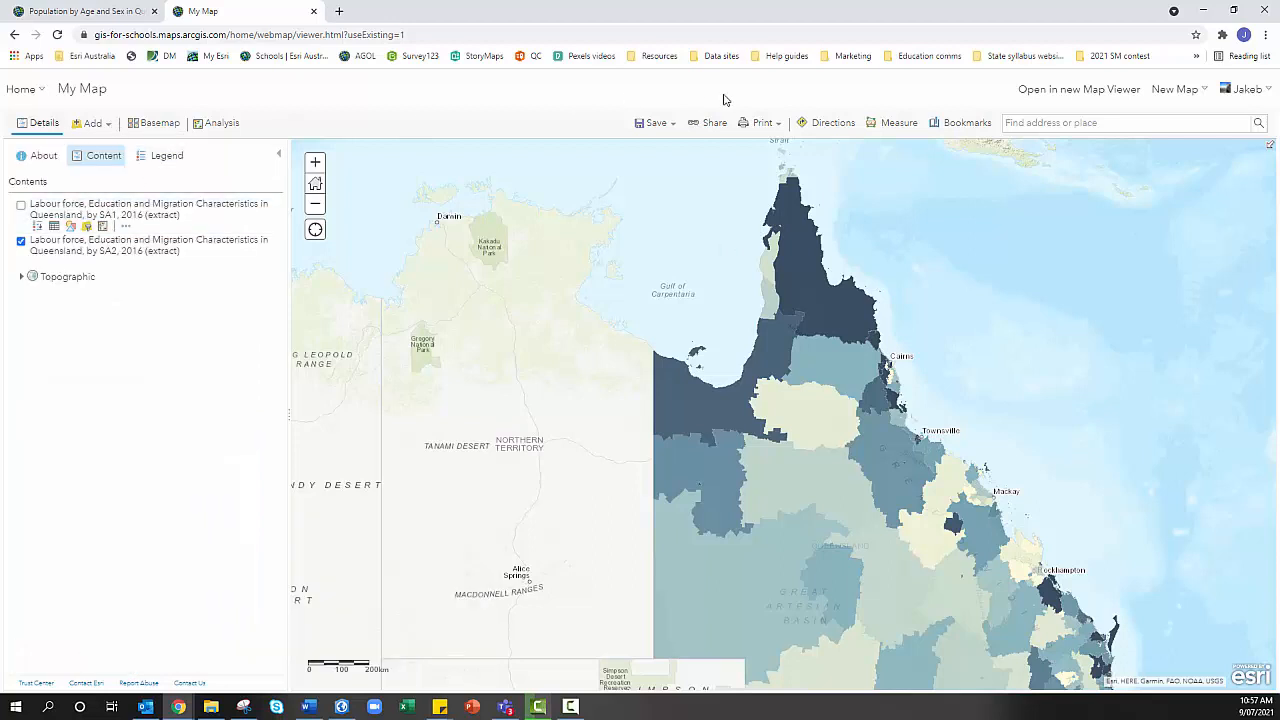
Switch to the new Map Viewer without saving the current map's changes
click(1057, 91)
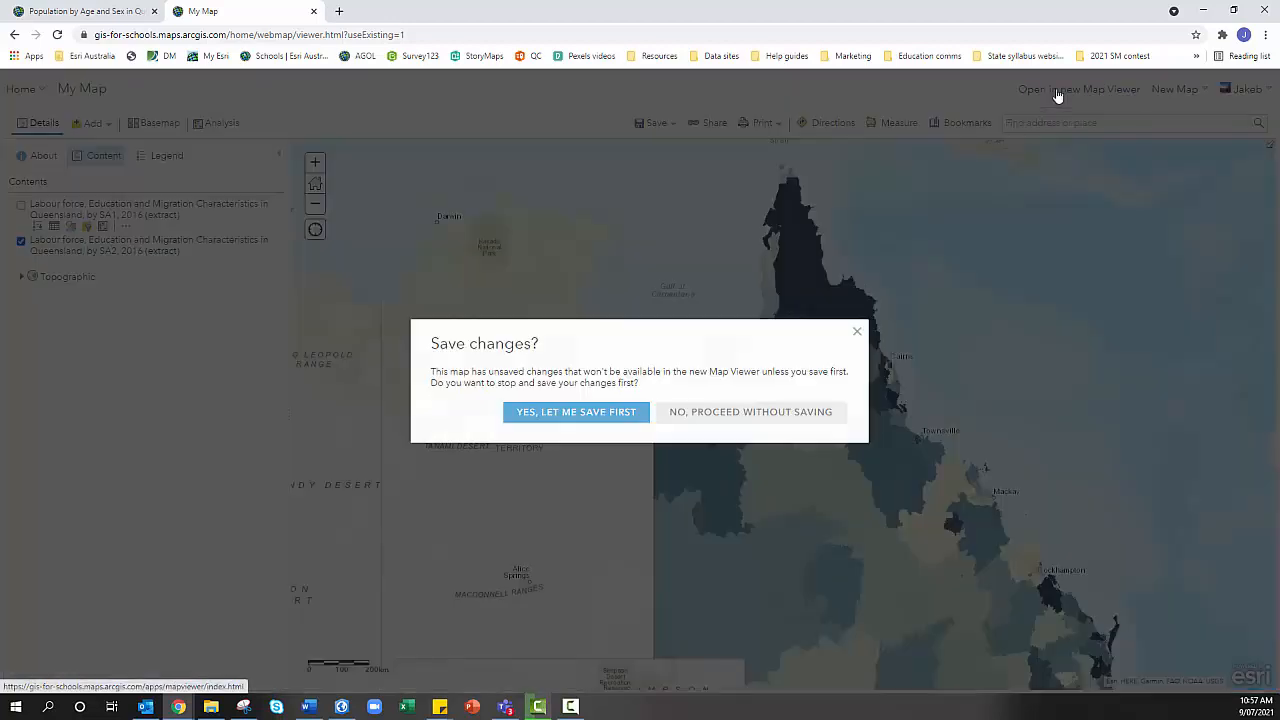
click(698, 411)
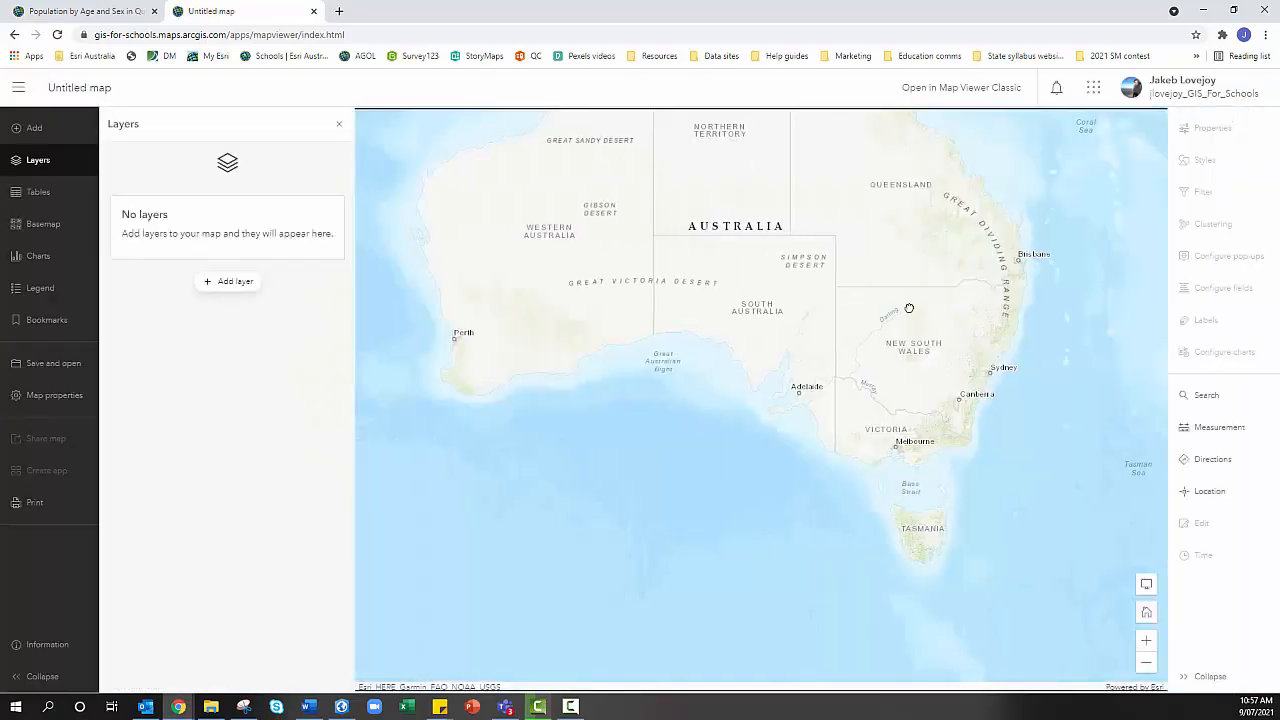
drag(908, 306, 915, 440)
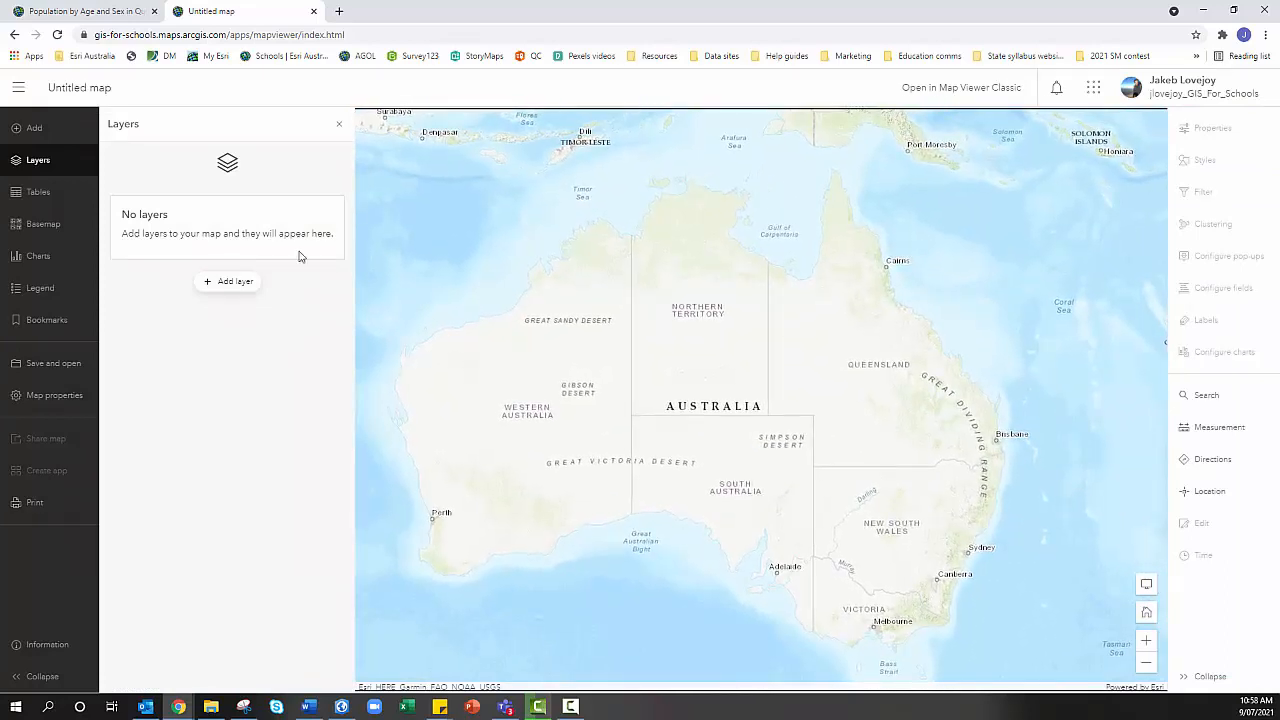
Search ArcGIS Online for "queensland demographic" layers to add to the map
click(206, 284)
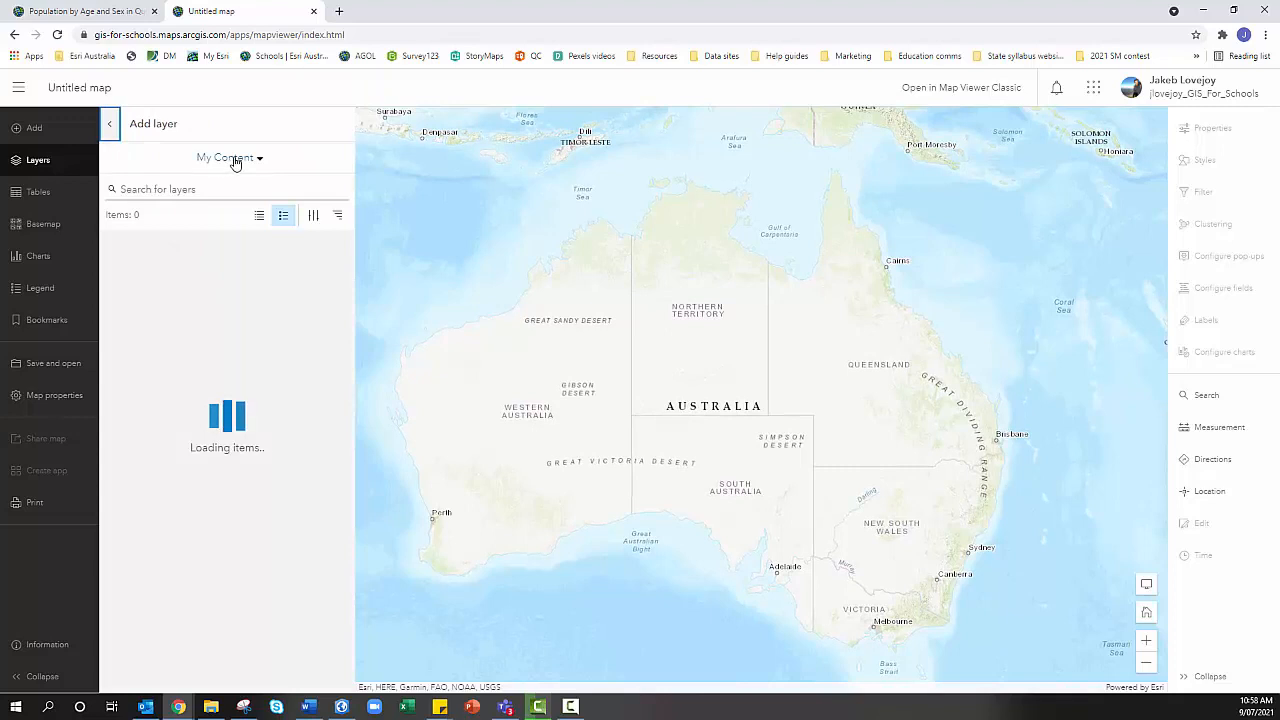
click(235, 160)
click(206, 327)
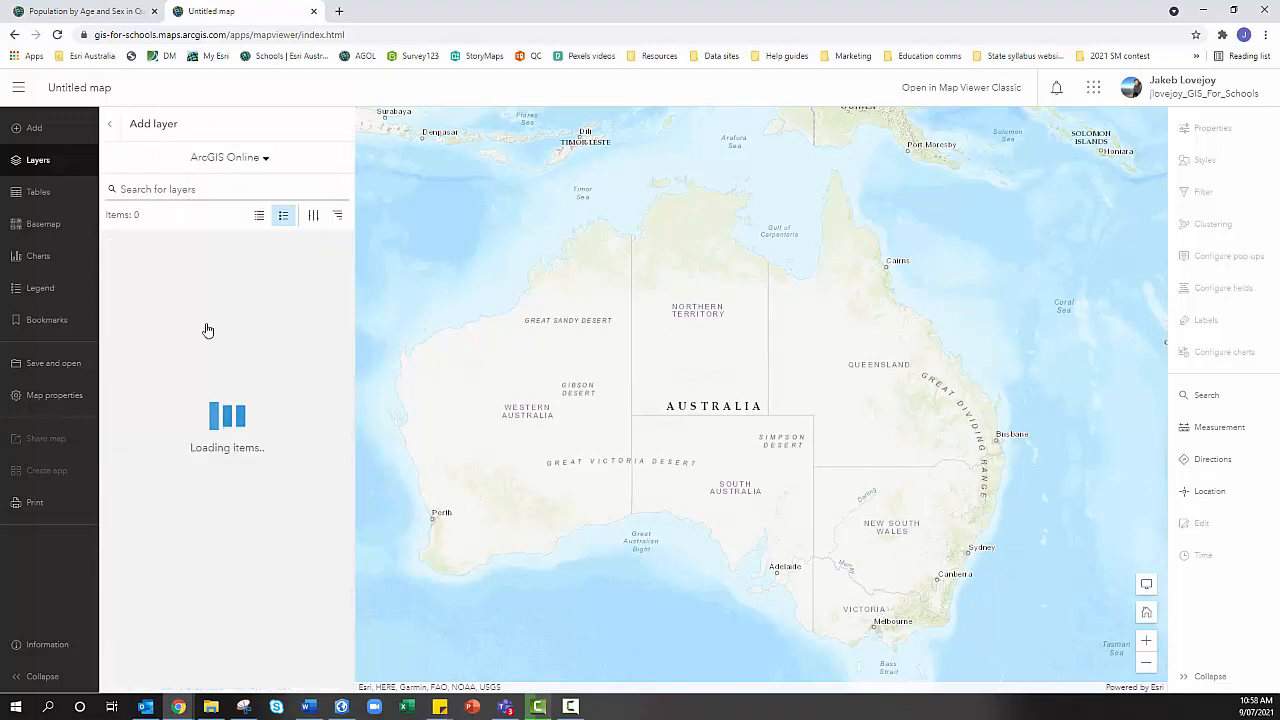
click(214, 188)
text(q)
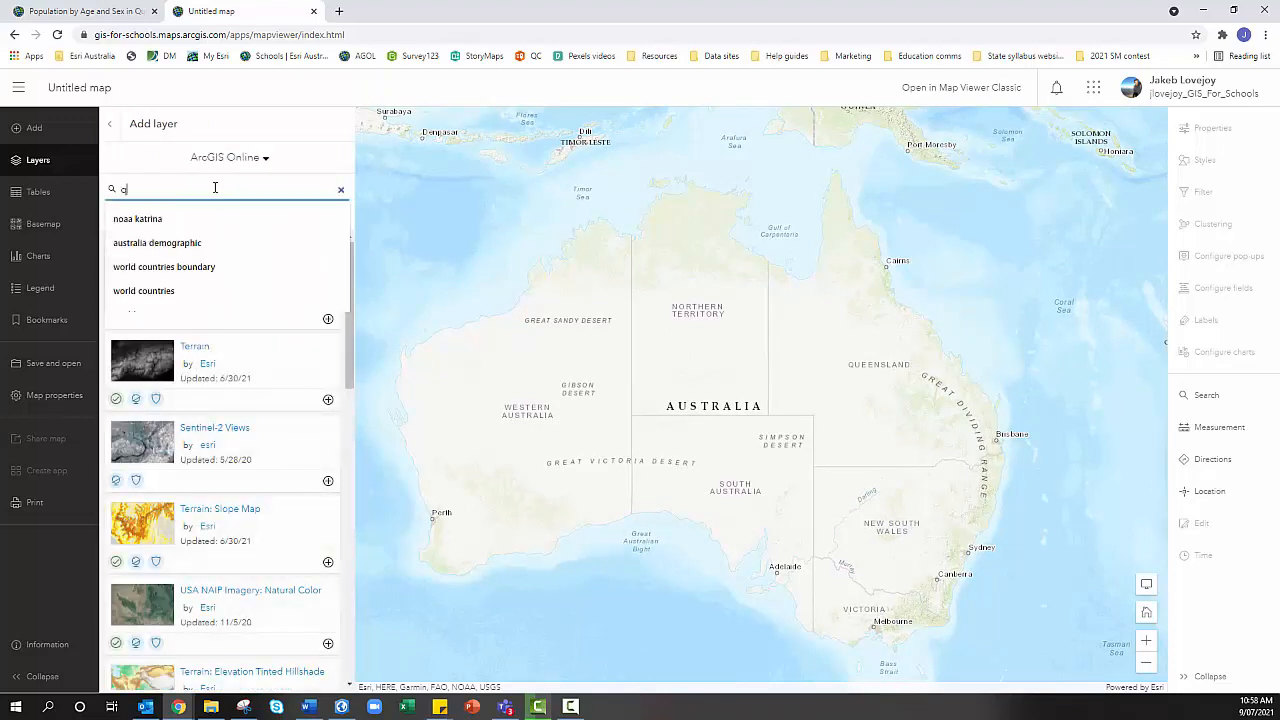
text(ueens)
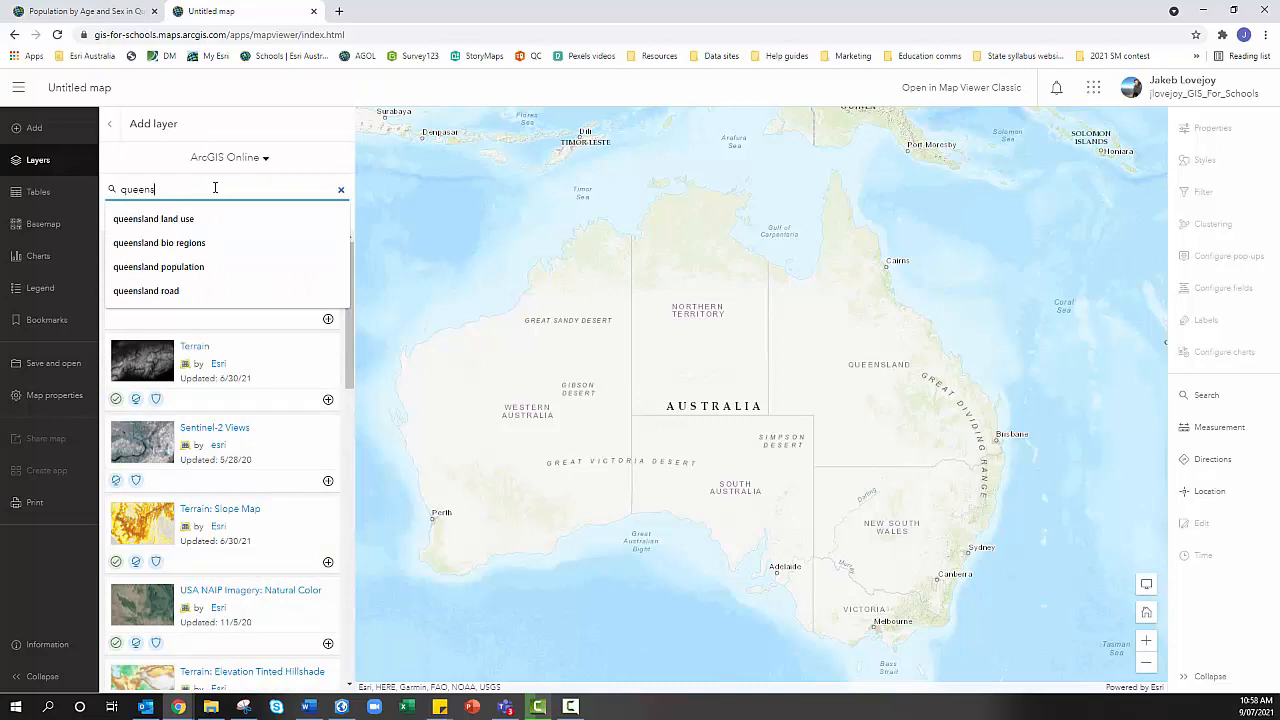
text(land demograph)
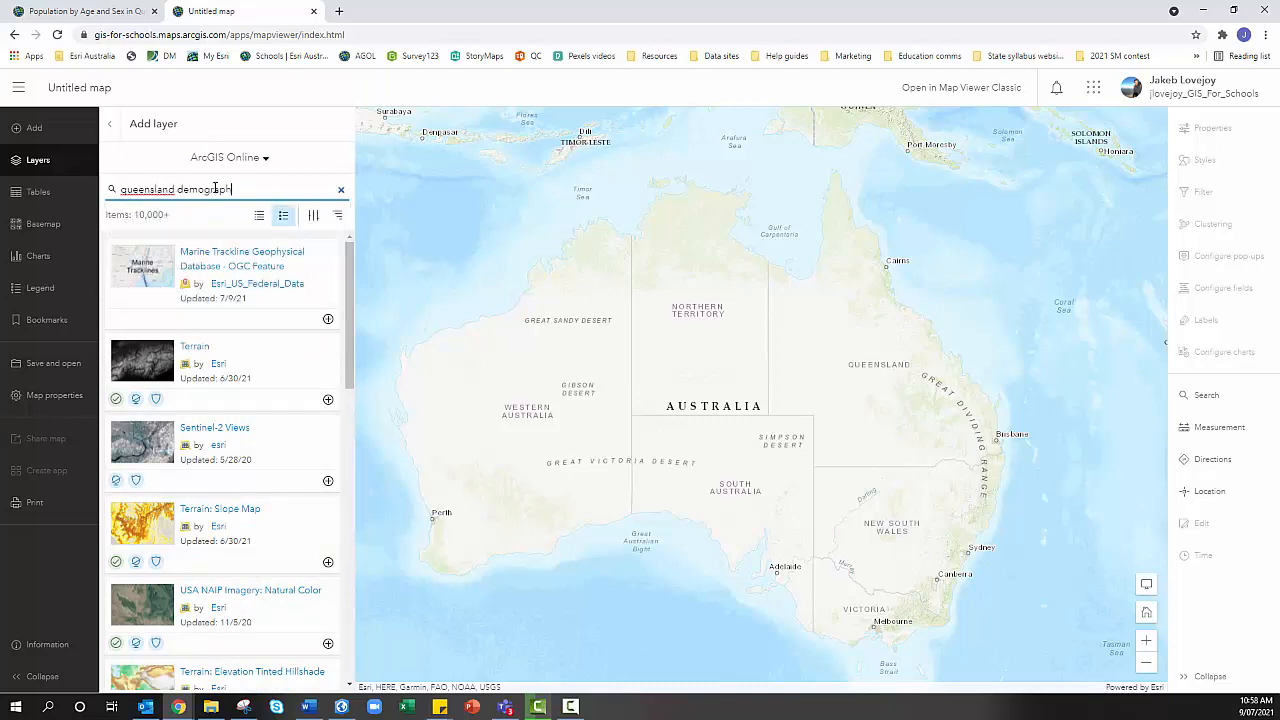
text(ic)
Add the SA1 and SA2 Labour force, Education and Migration Characteristics layers to the map, and hide the SA1 layer
scroll(277, 452, down, 1)
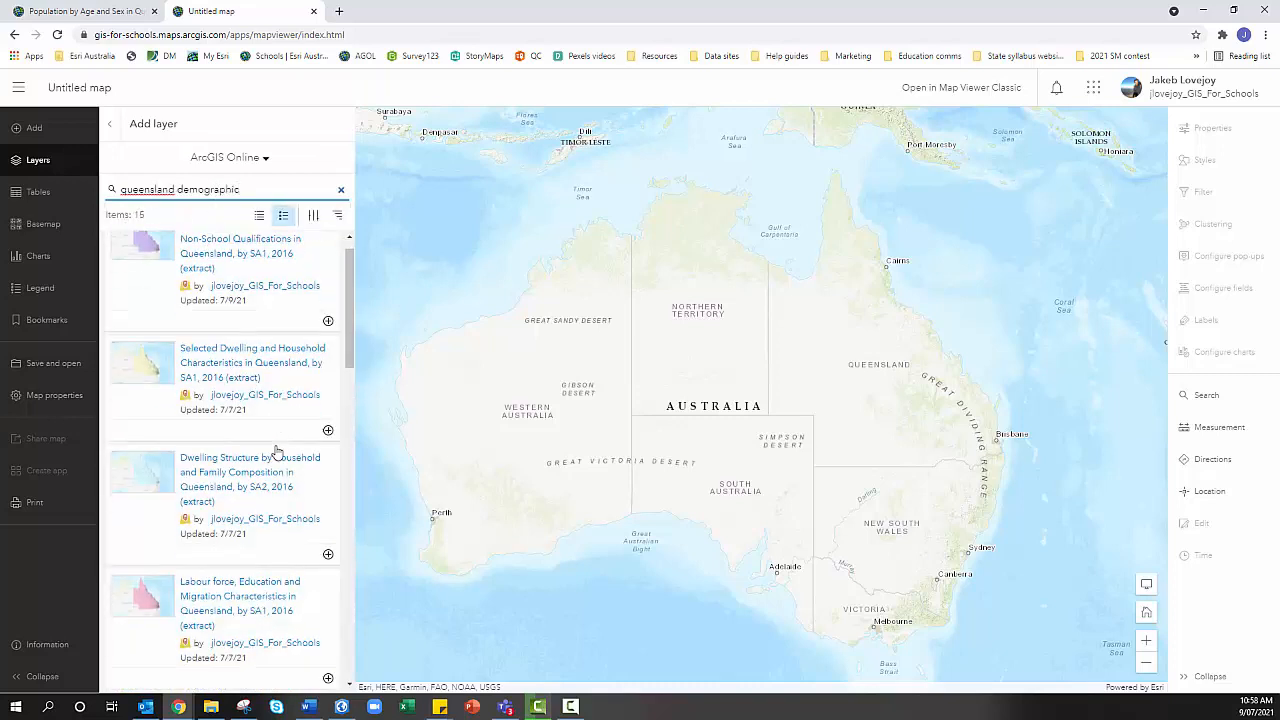
scroll(277, 452, down, 3)
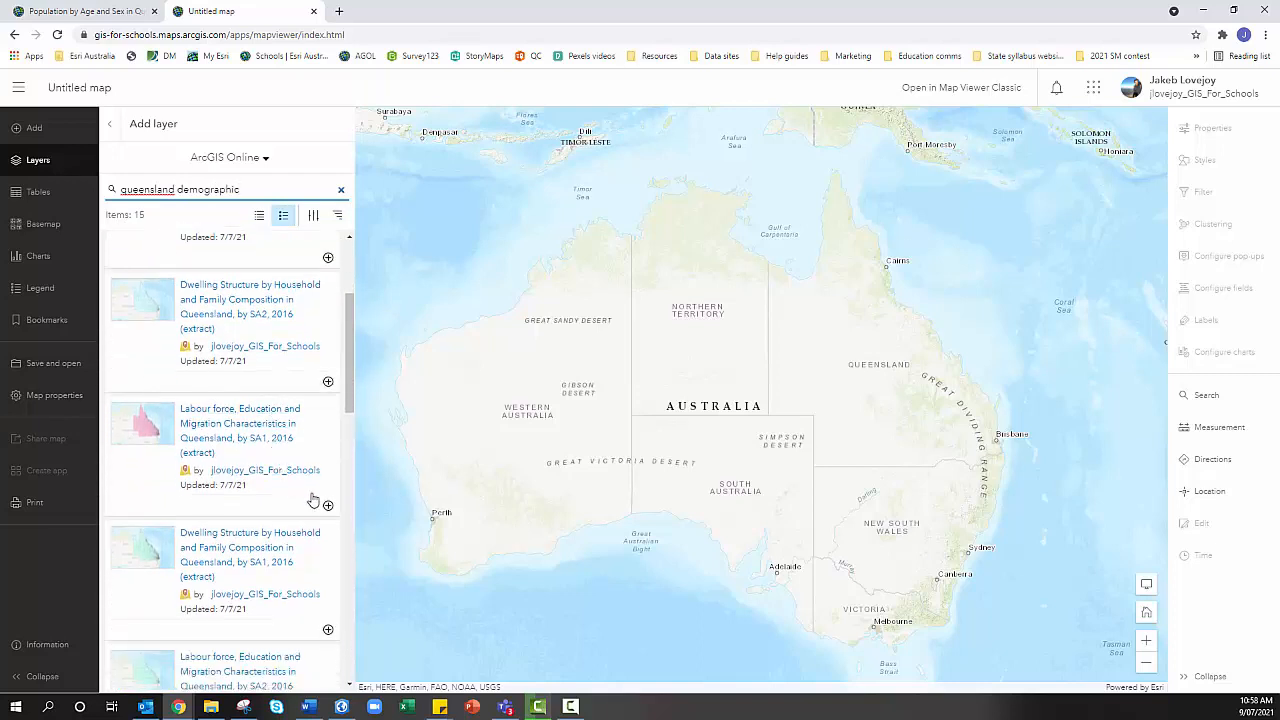
click(329, 507)
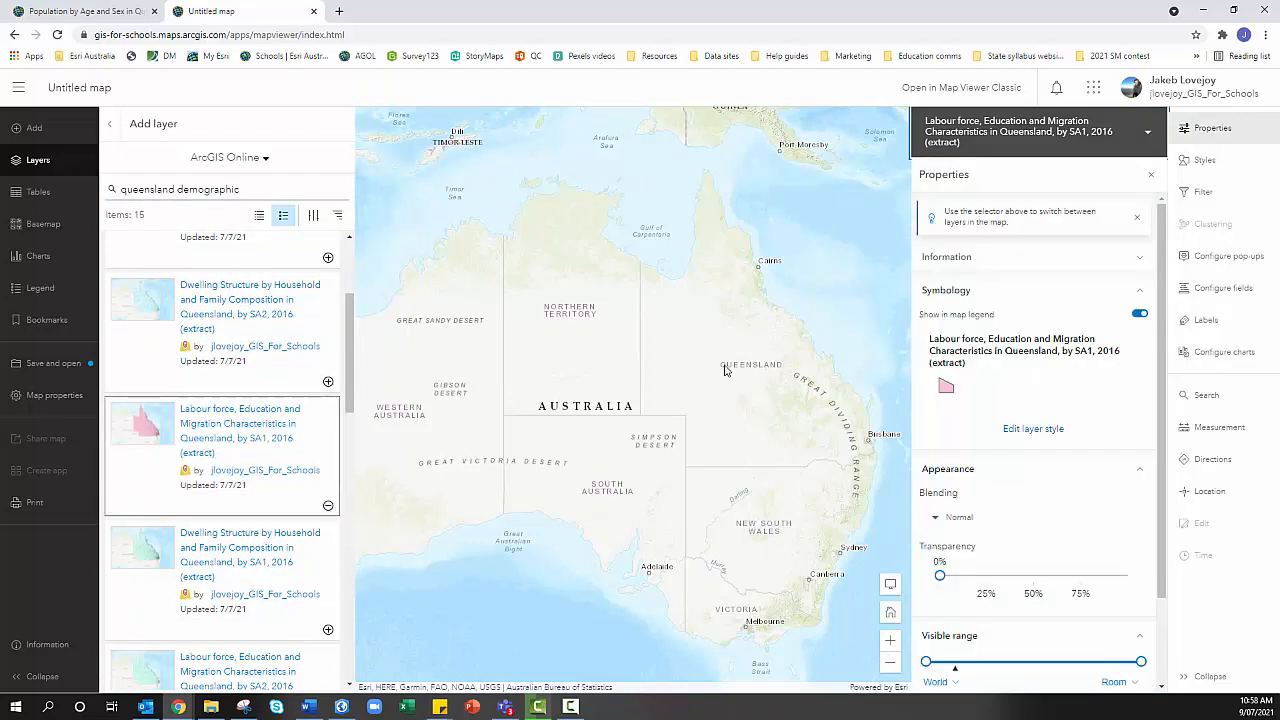
drag(747, 372, 706, 390)
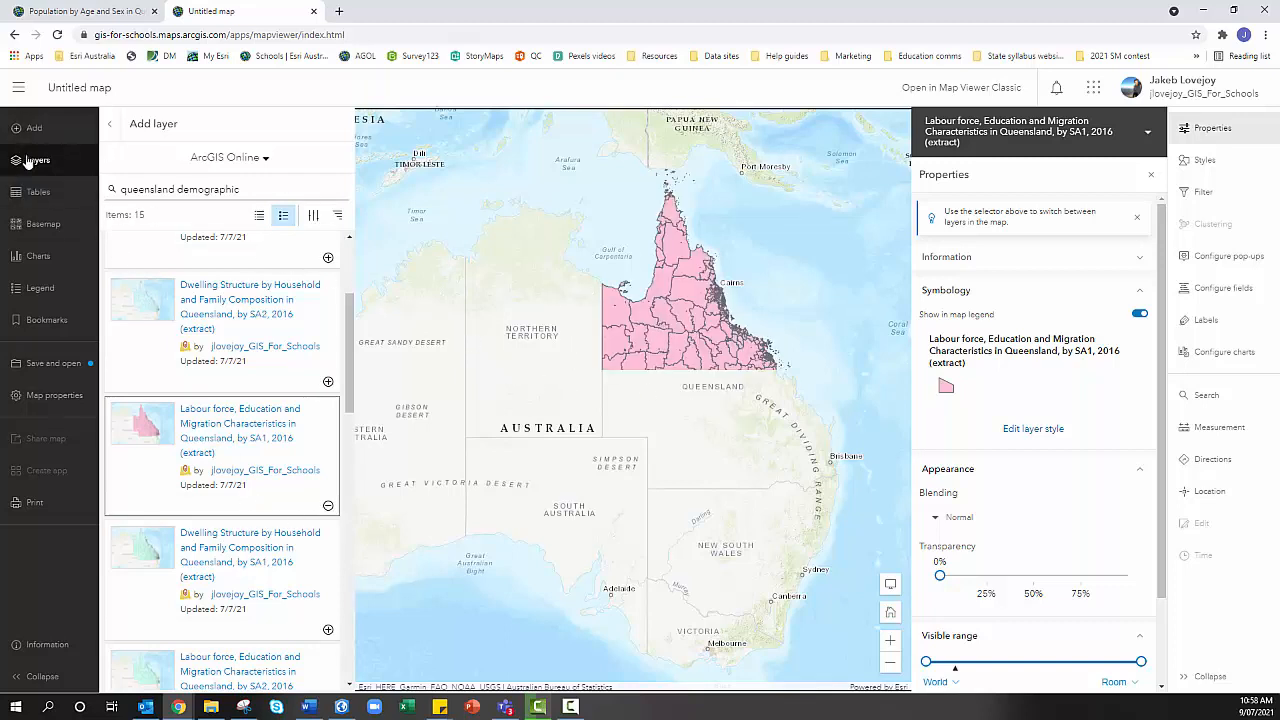
scroll(268, 588, down, 1)
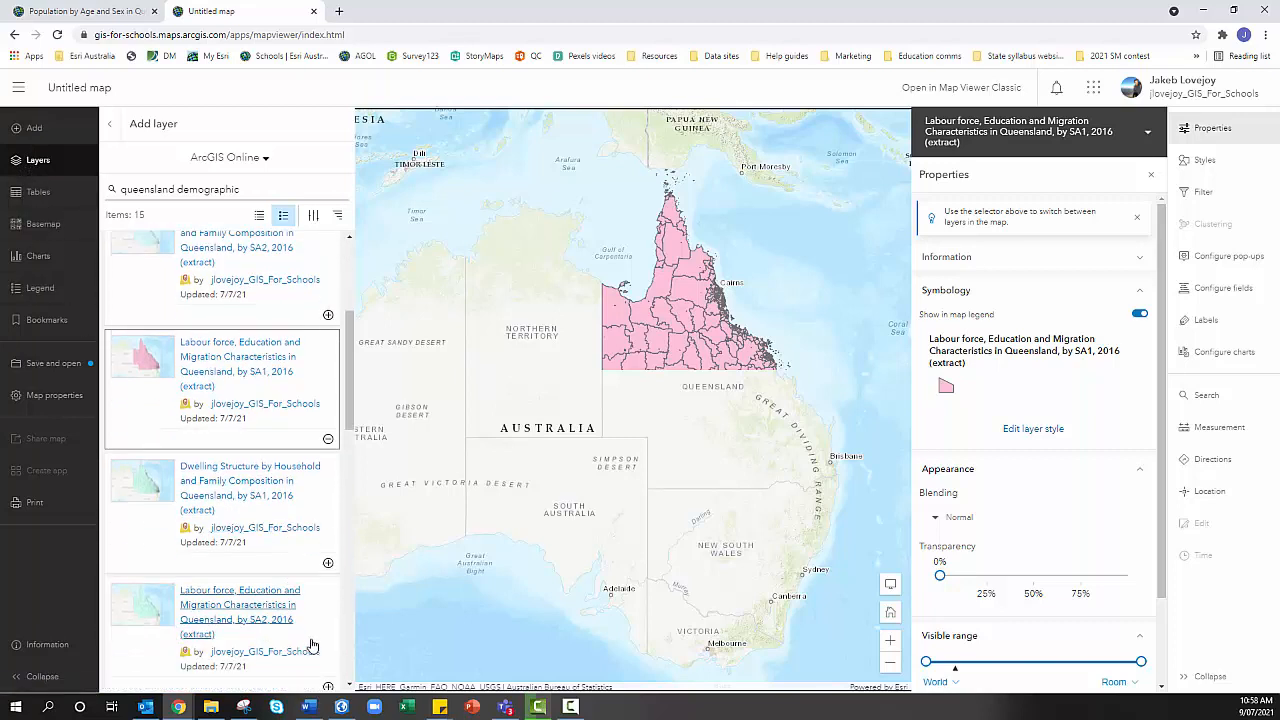
click(328, 688)
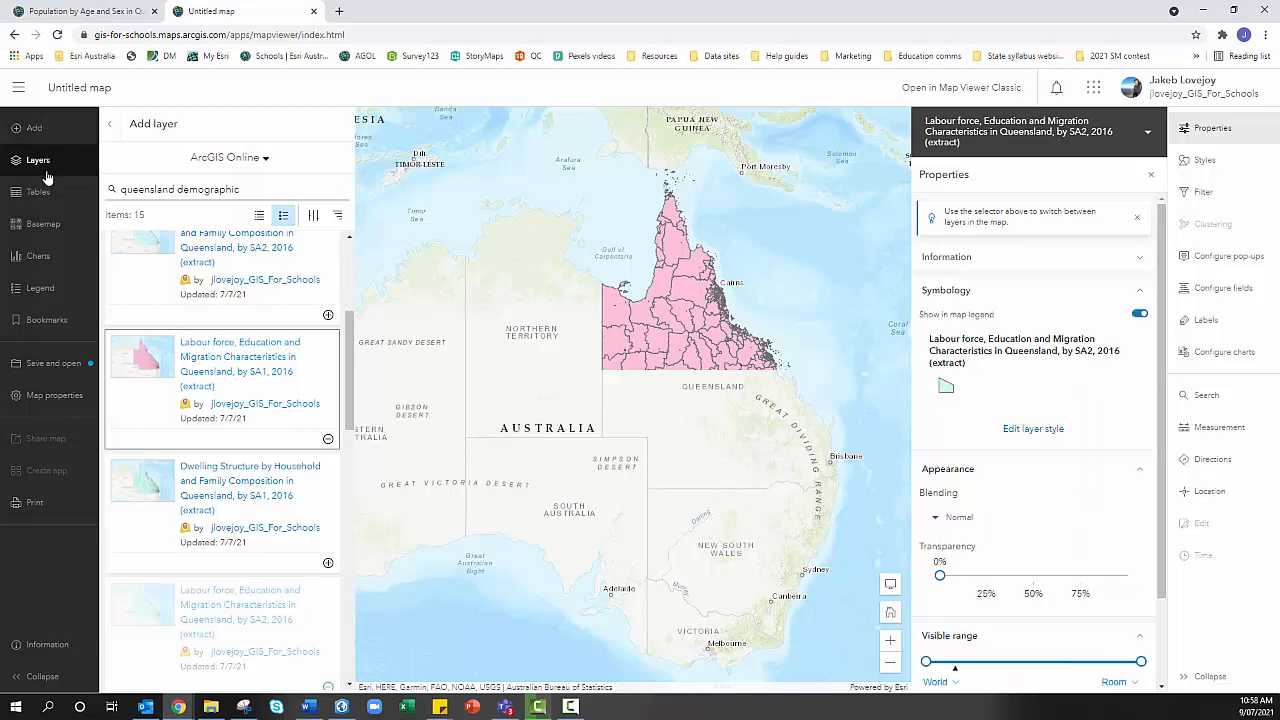
click(111, 126)
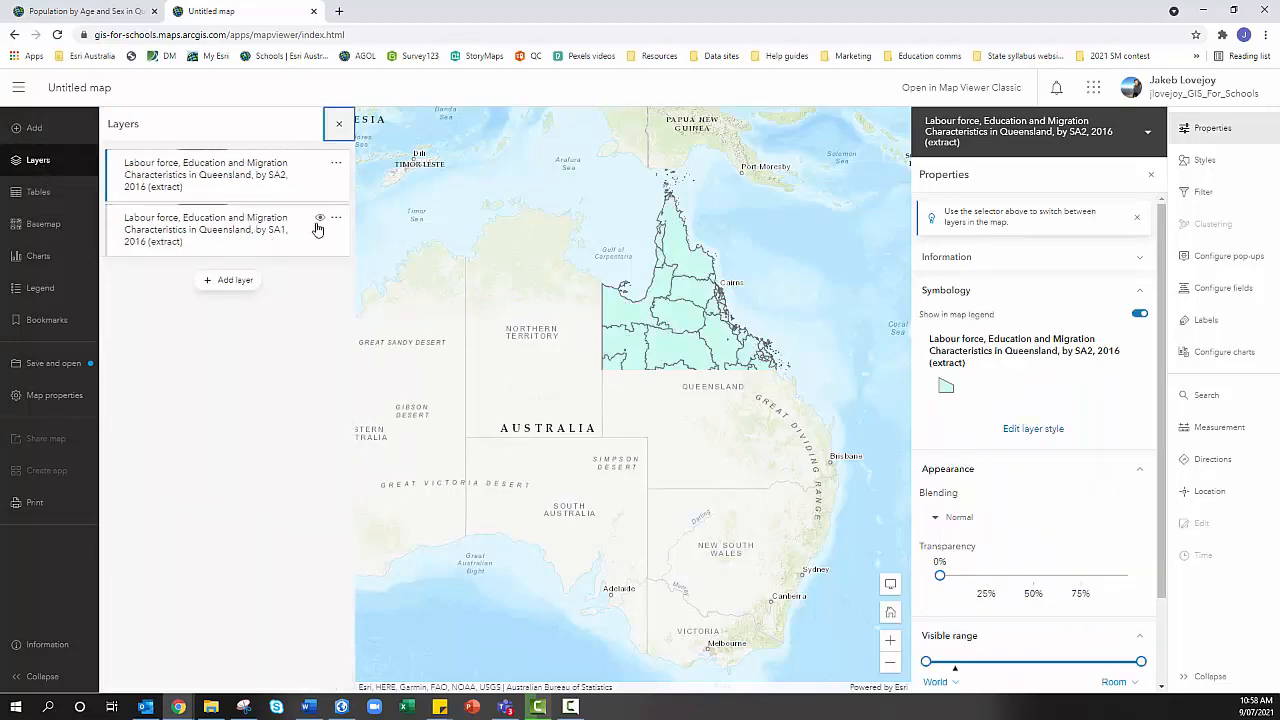
click(320, 218)
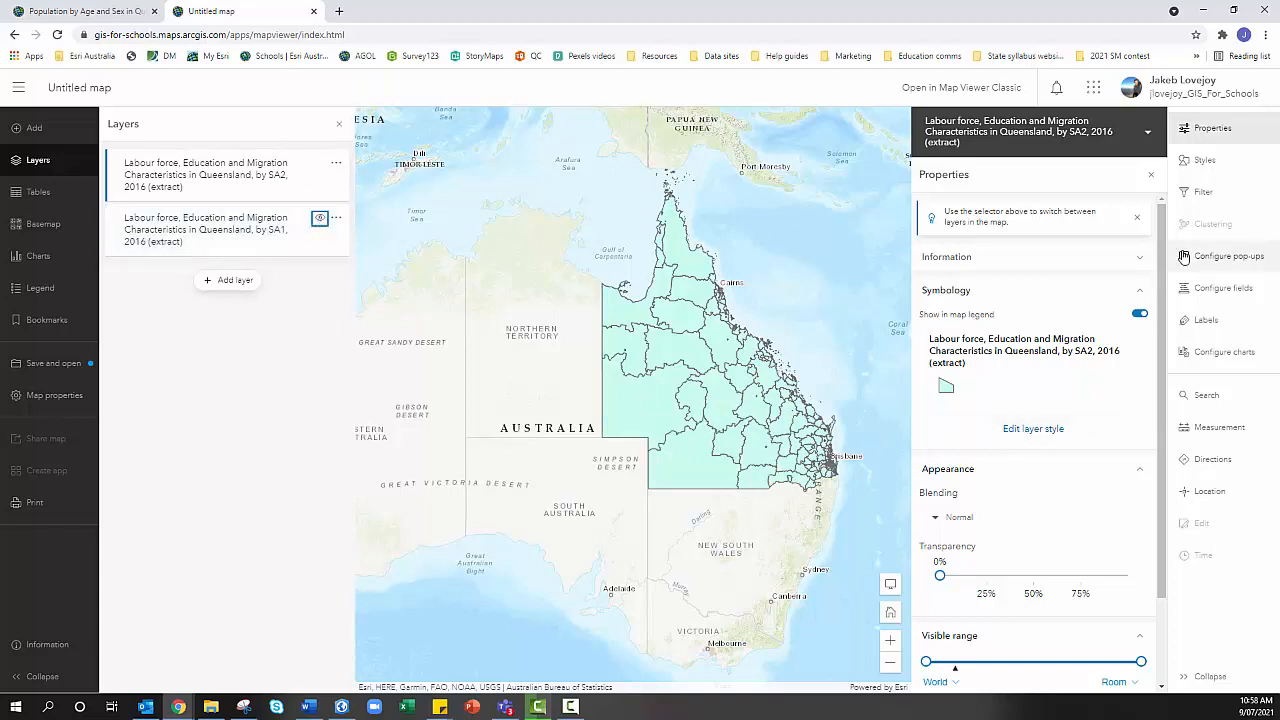
Style the SA2 layer by the fields Percentage of employment to population: Persons and Percentage of unemployment: Persons
click(1207, 170)
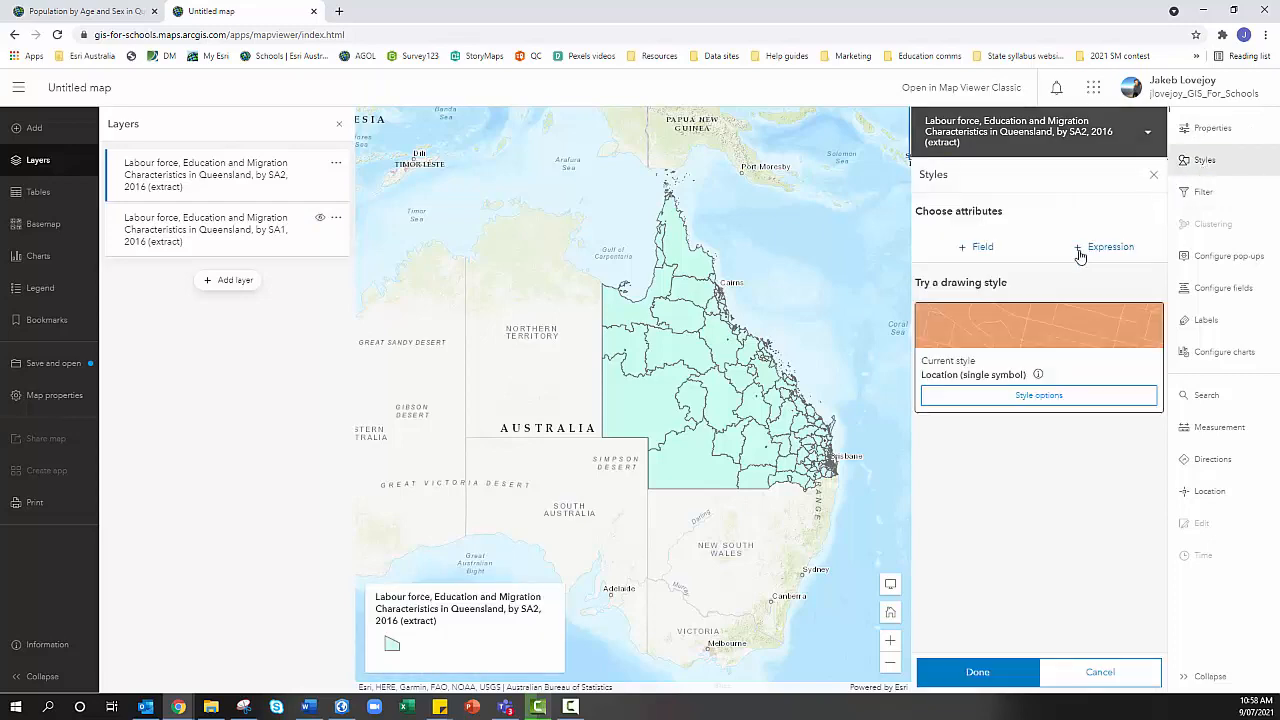
click(990, 263)
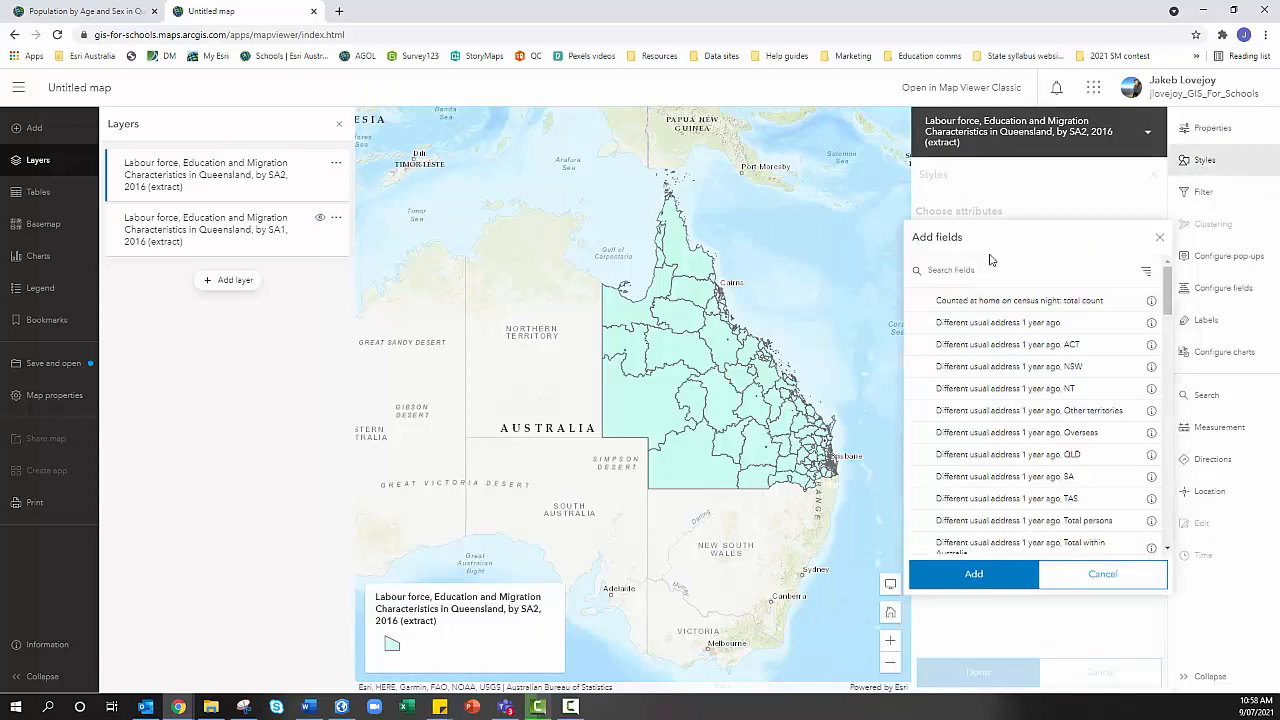
scroll(1060, 435, down, 3)
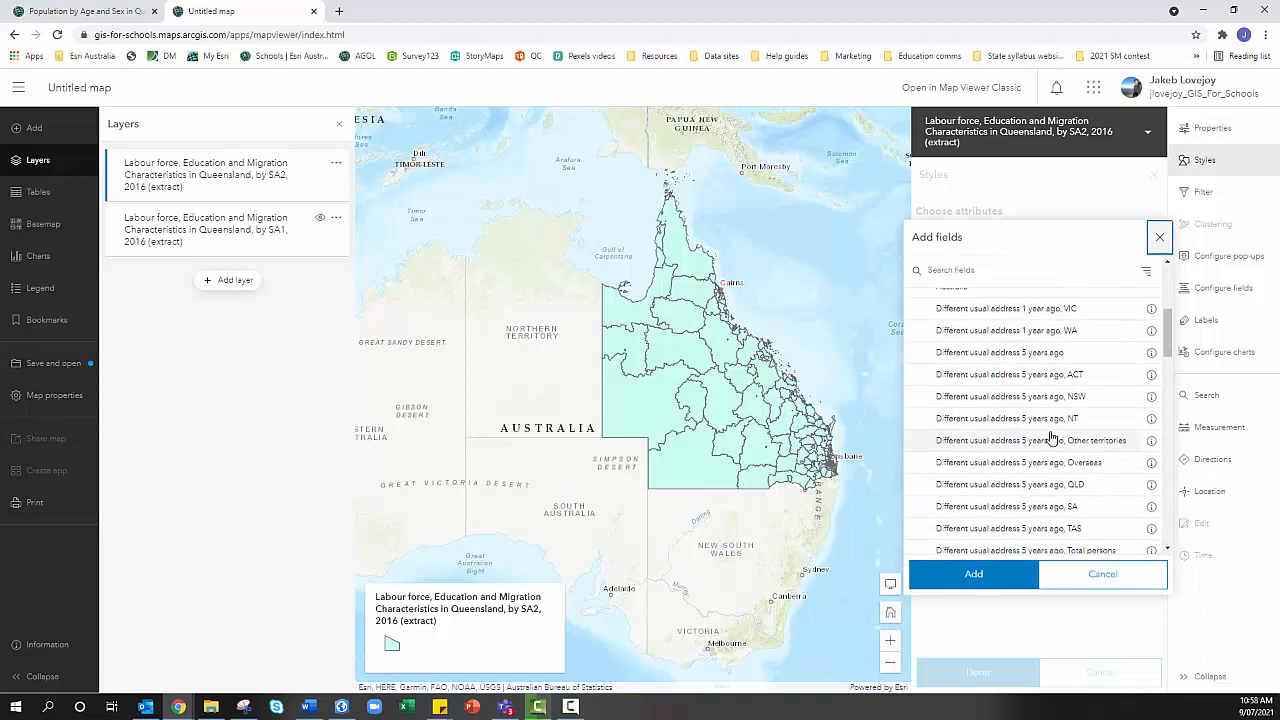
scroll(1052, 437, down, 5)
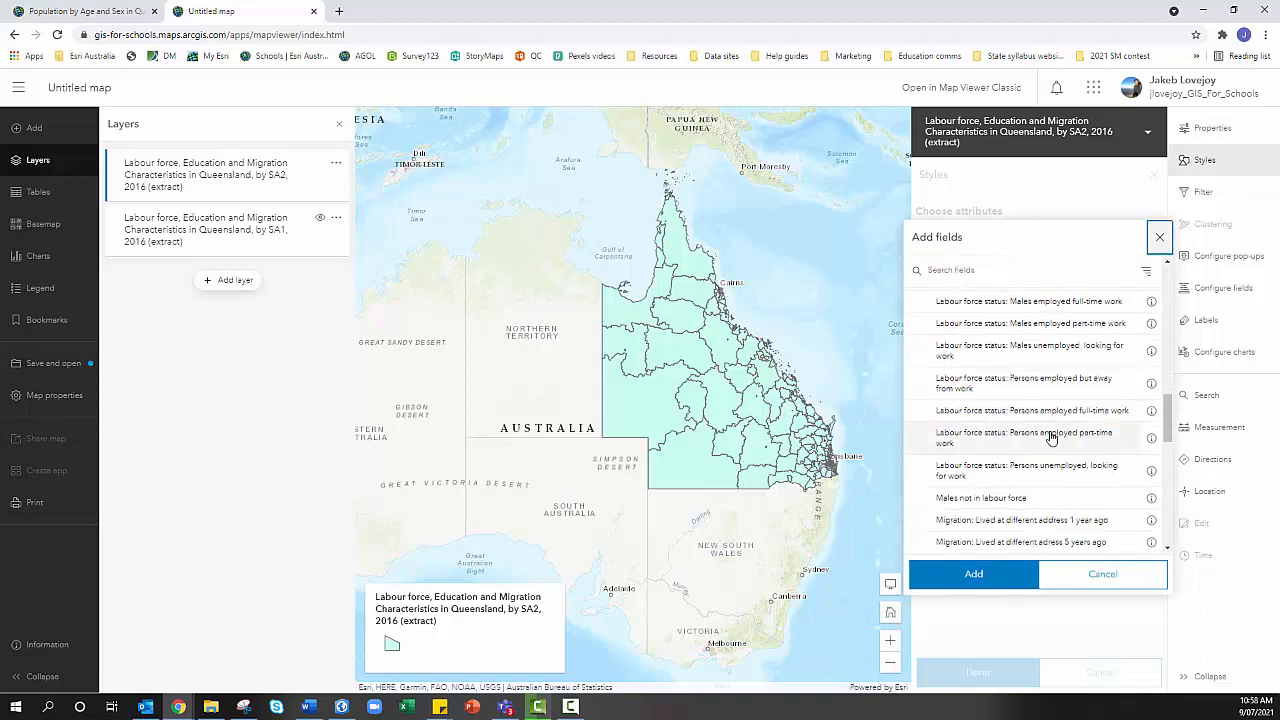
scroll(1052, 437, down, 5)
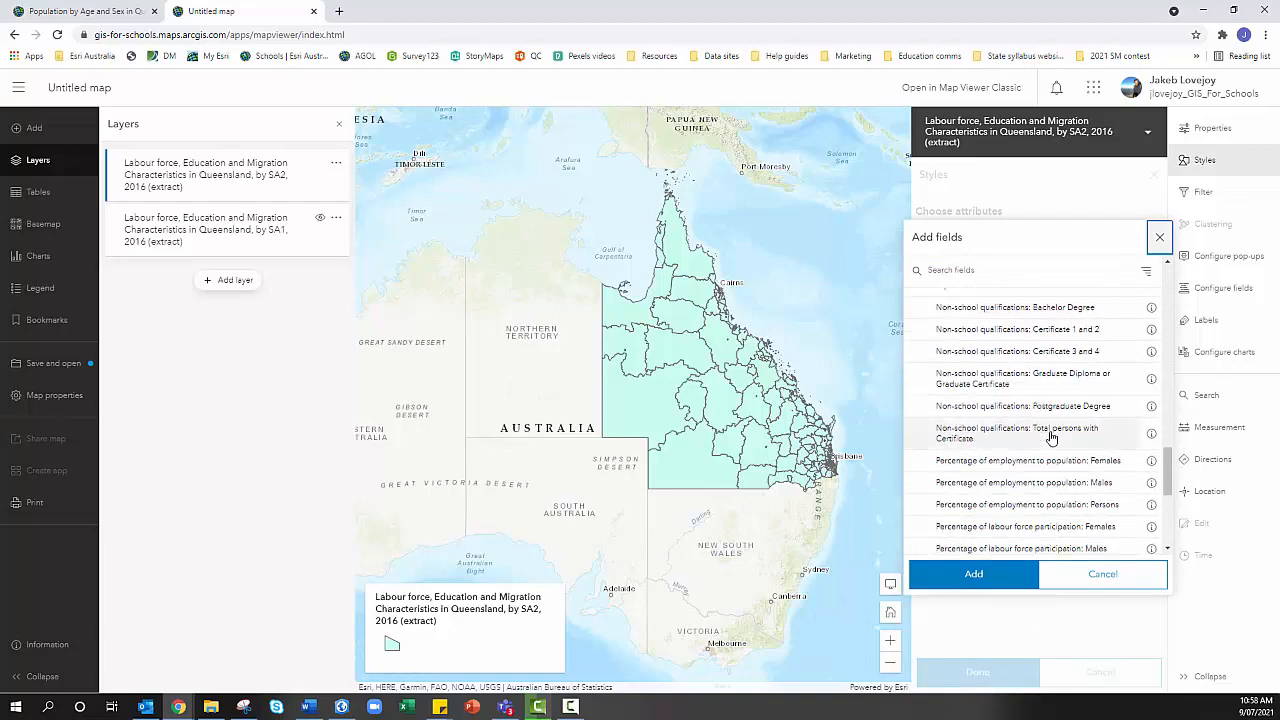
scroll(1050, 437, down, 1)
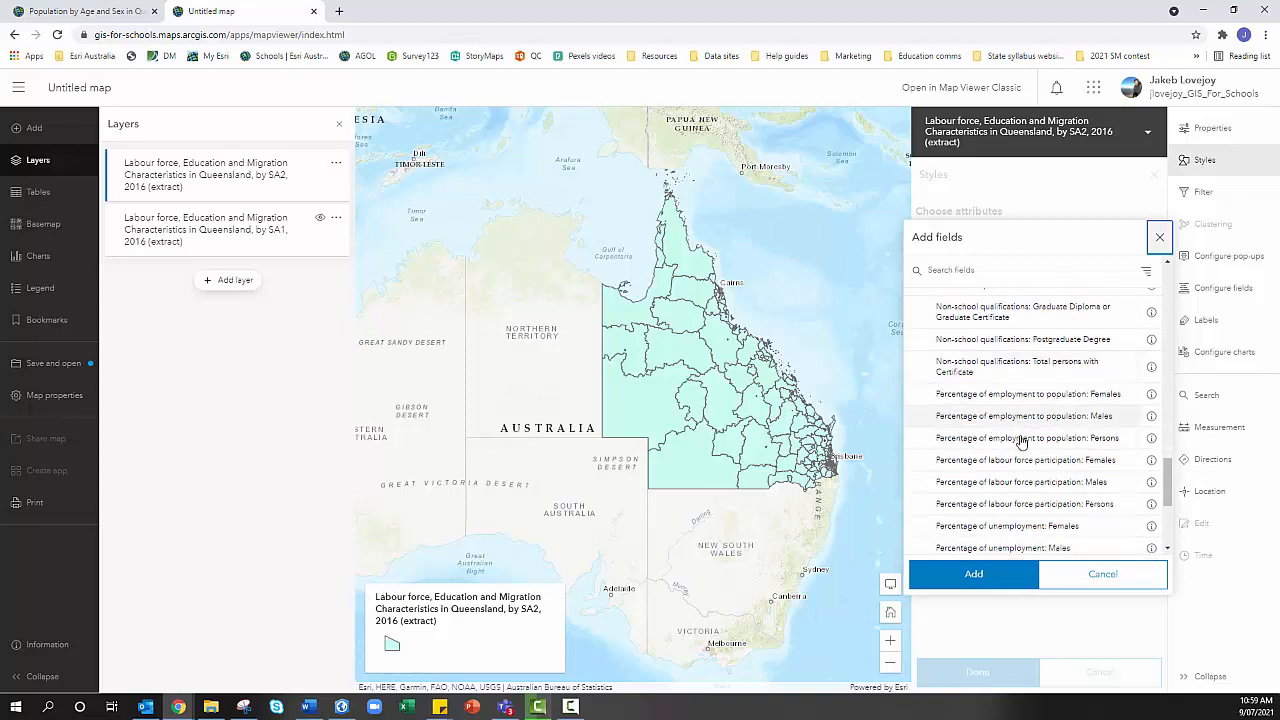
click(1021, 446)
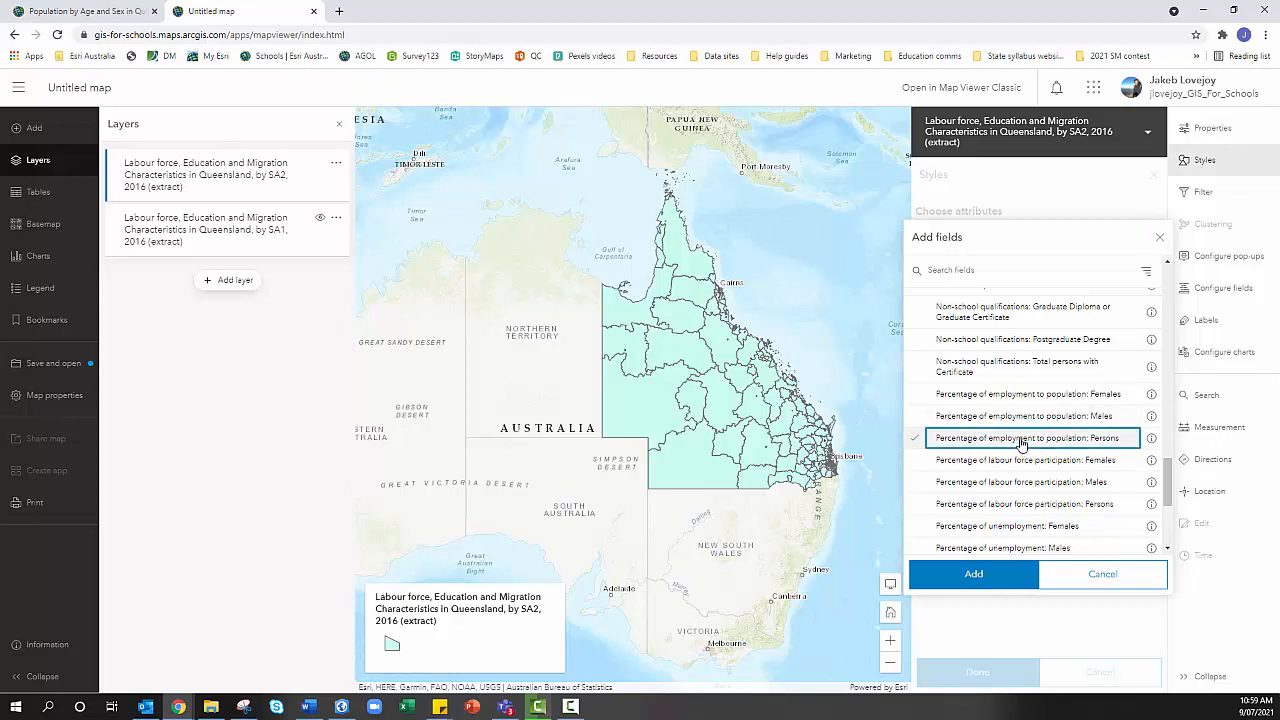
scroll(1021, 444, down, 1)
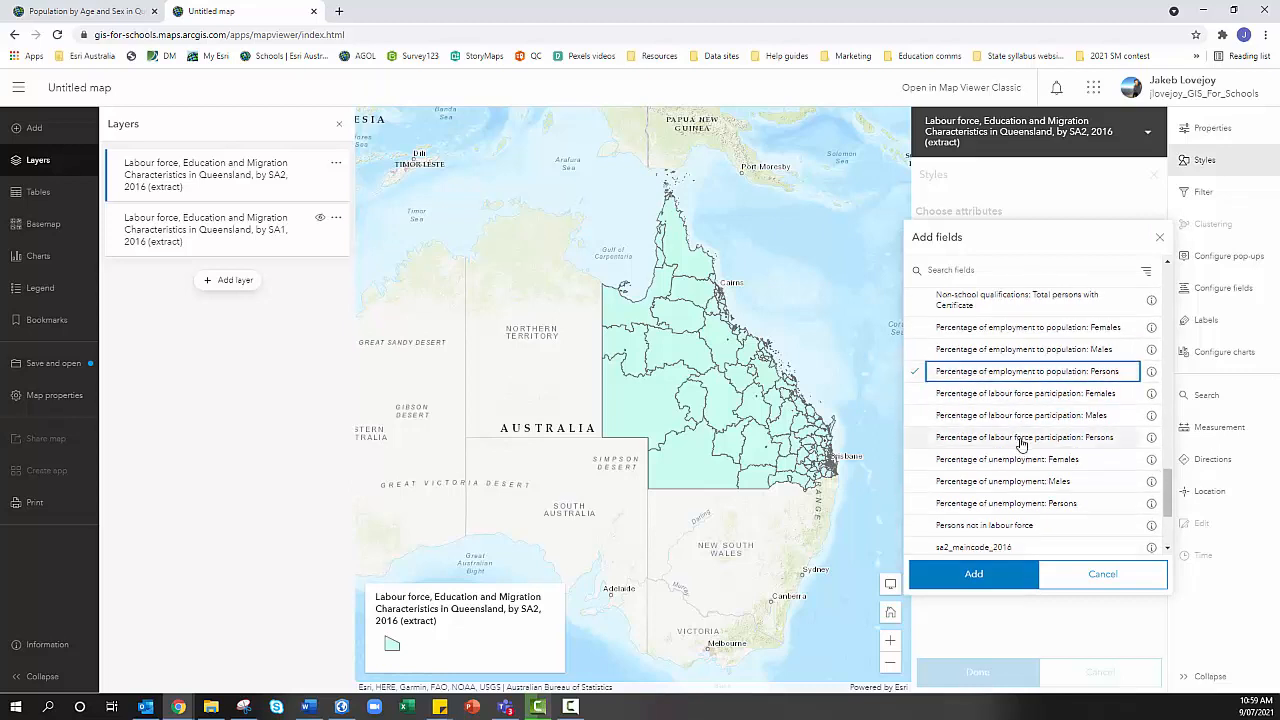
click(1013, 504)
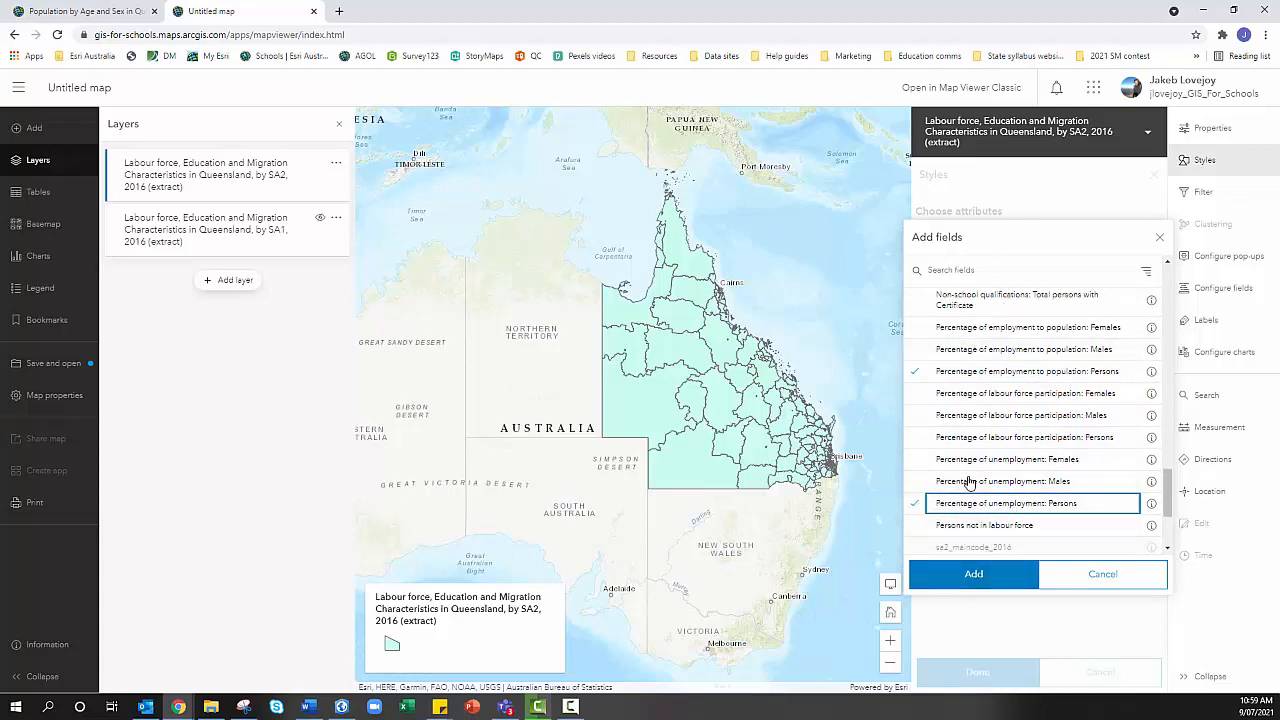
click(978, 575)
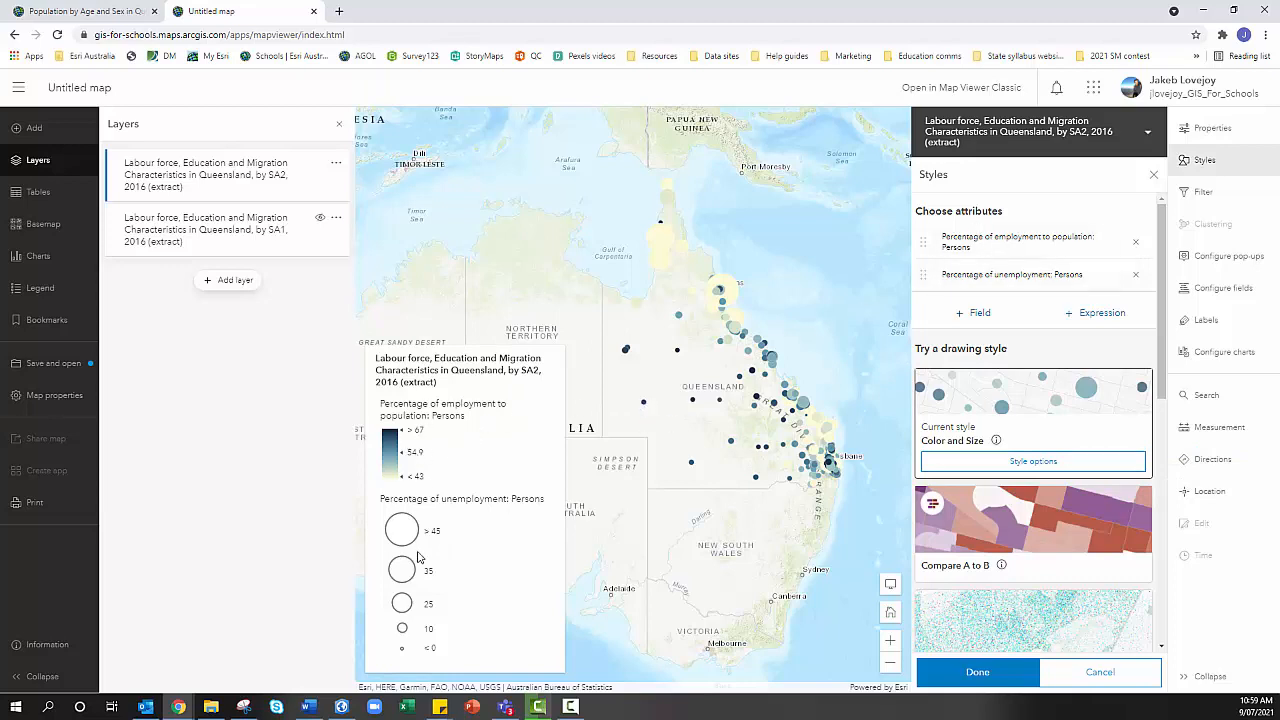
Try the Compare A to B drawing style on the SA2 layer and review its label options
scroll(1030, 402, down, 3)
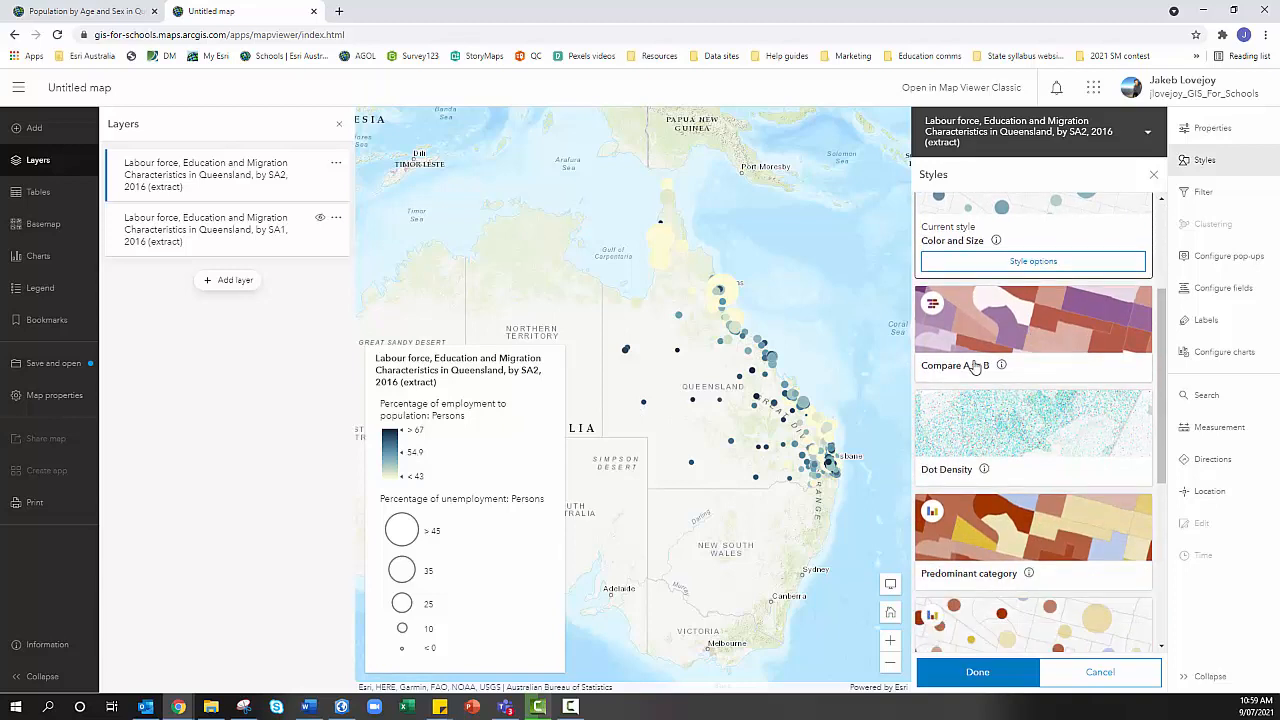
click(975, 367)
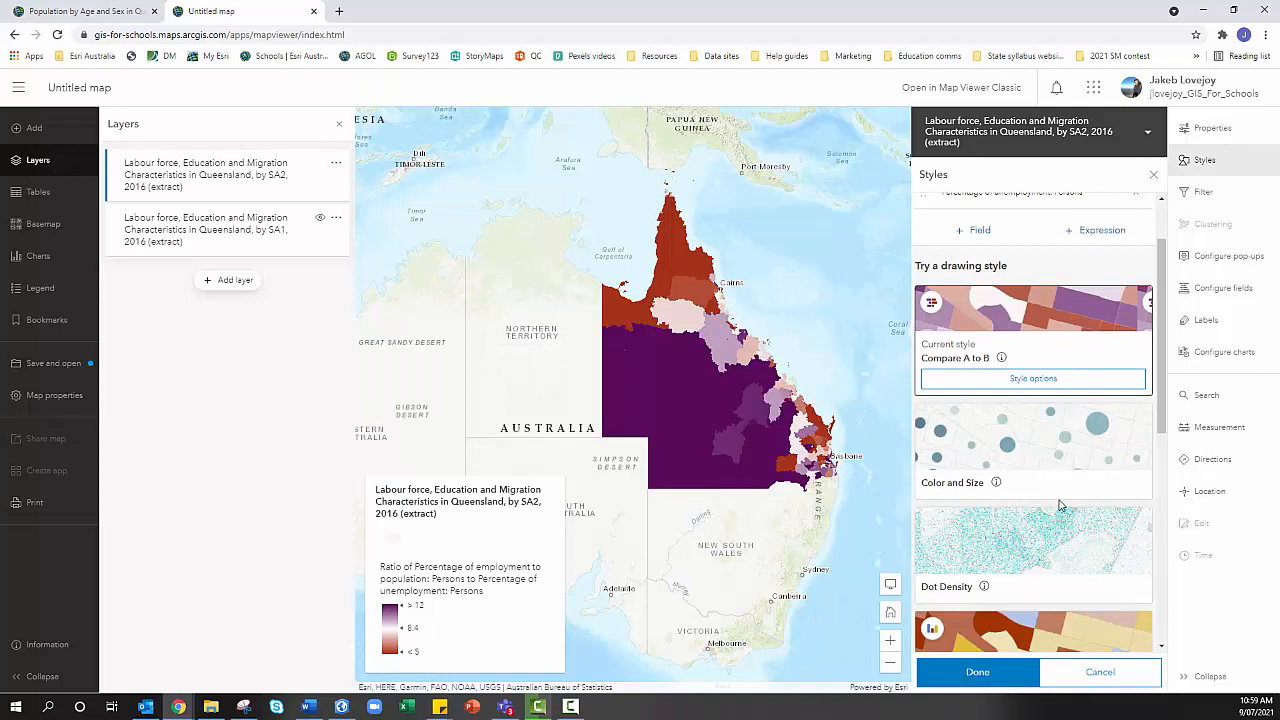
scroll(1031, 427, up, 1)
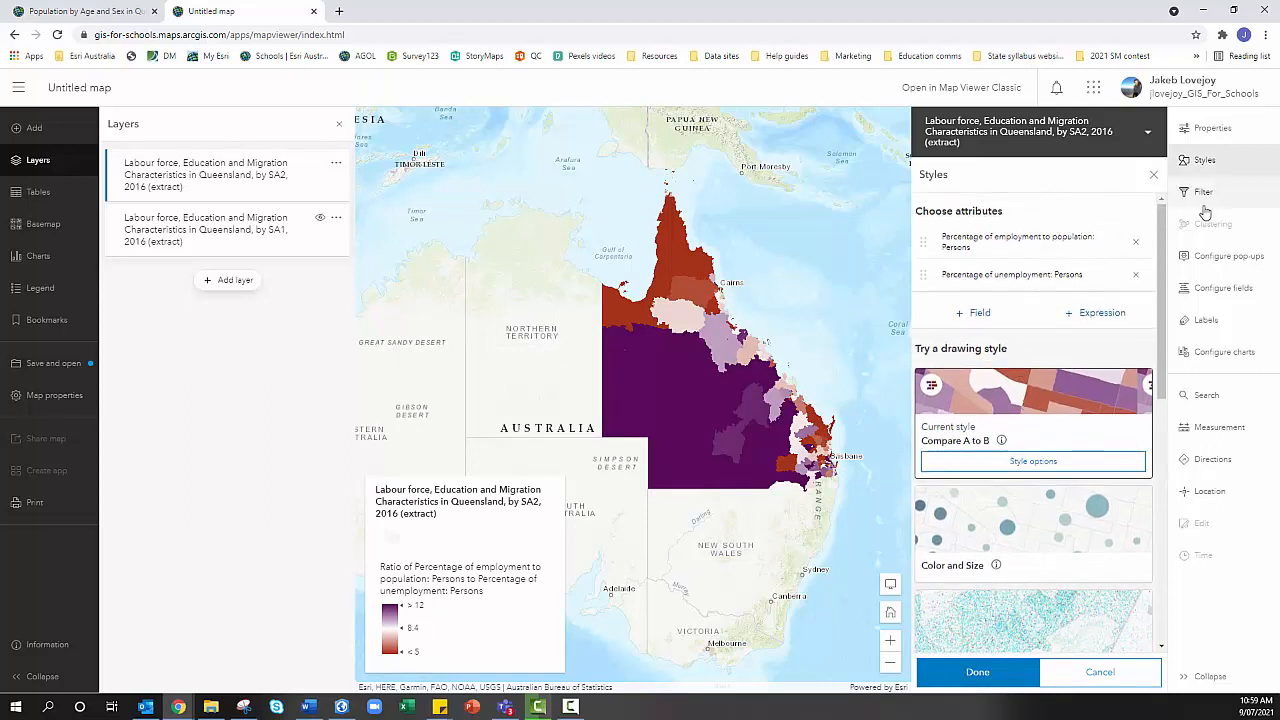
click(1042, 462)
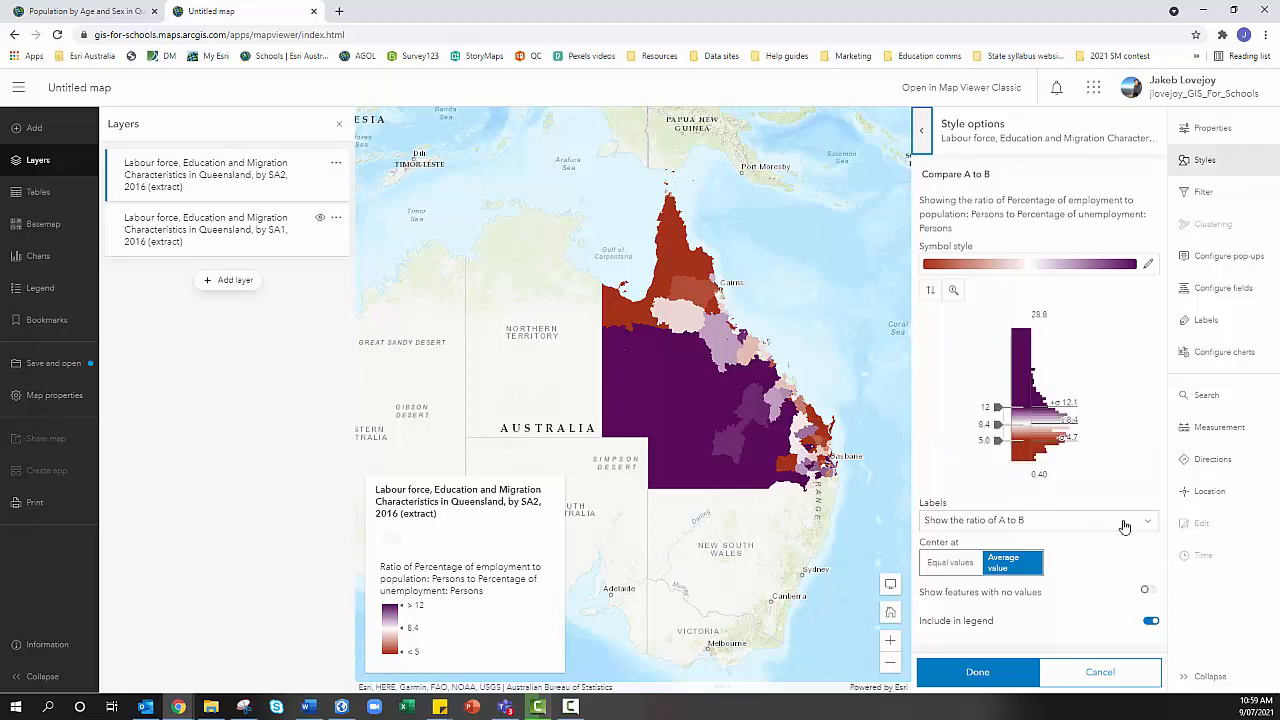
click(1153, 530)
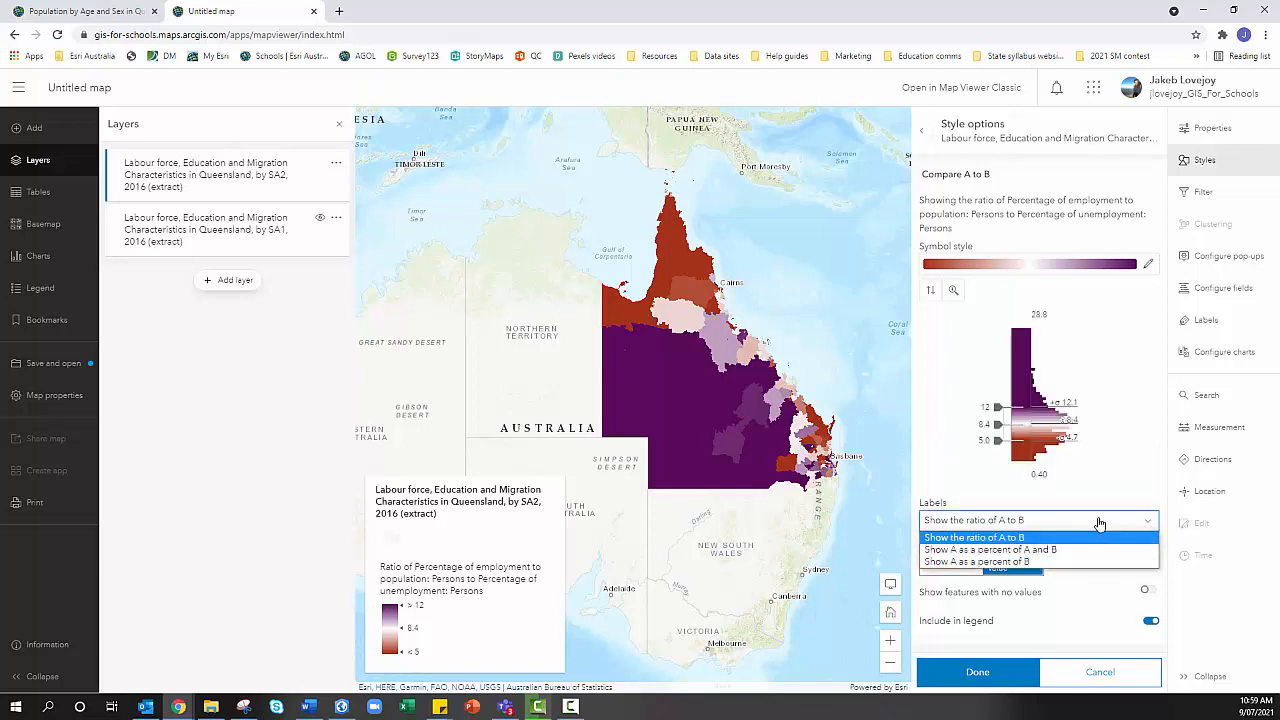
click(1121, 517)
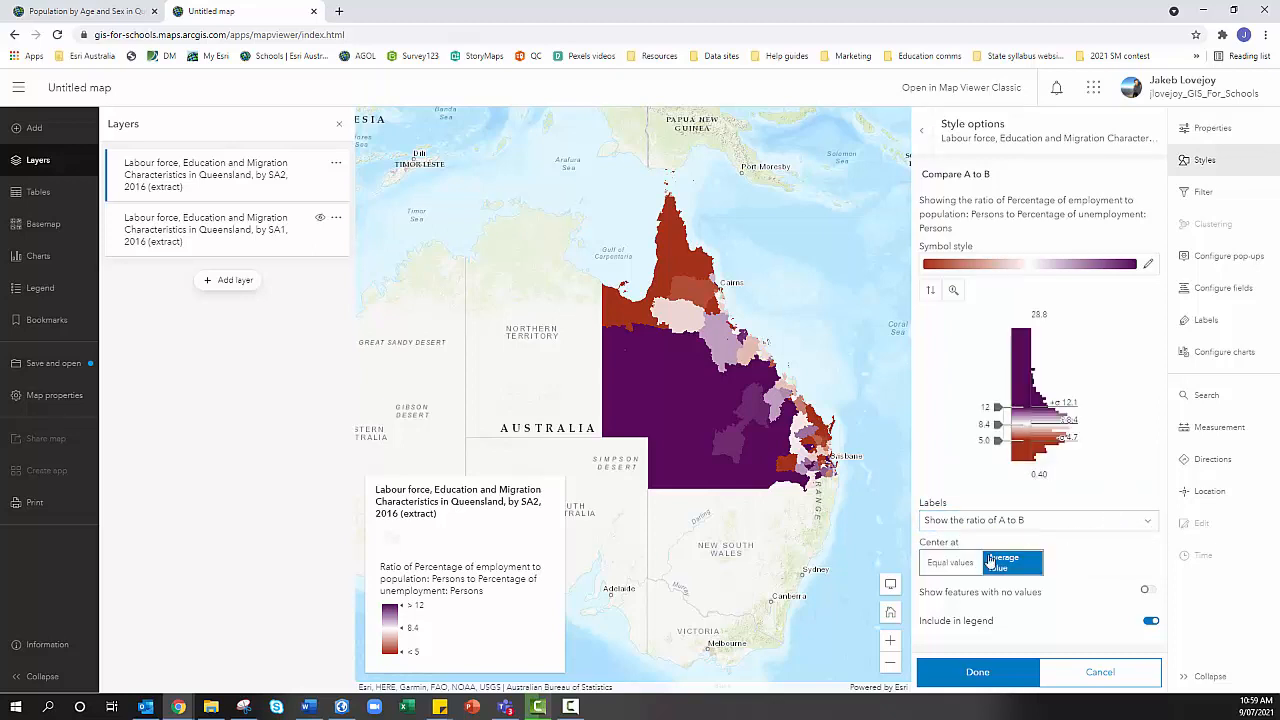
click(921, 130)
Apply the Relationship drawing style to the SA2 layer's employment and unemployment percentages
scroll(1064, 523, down, 2)
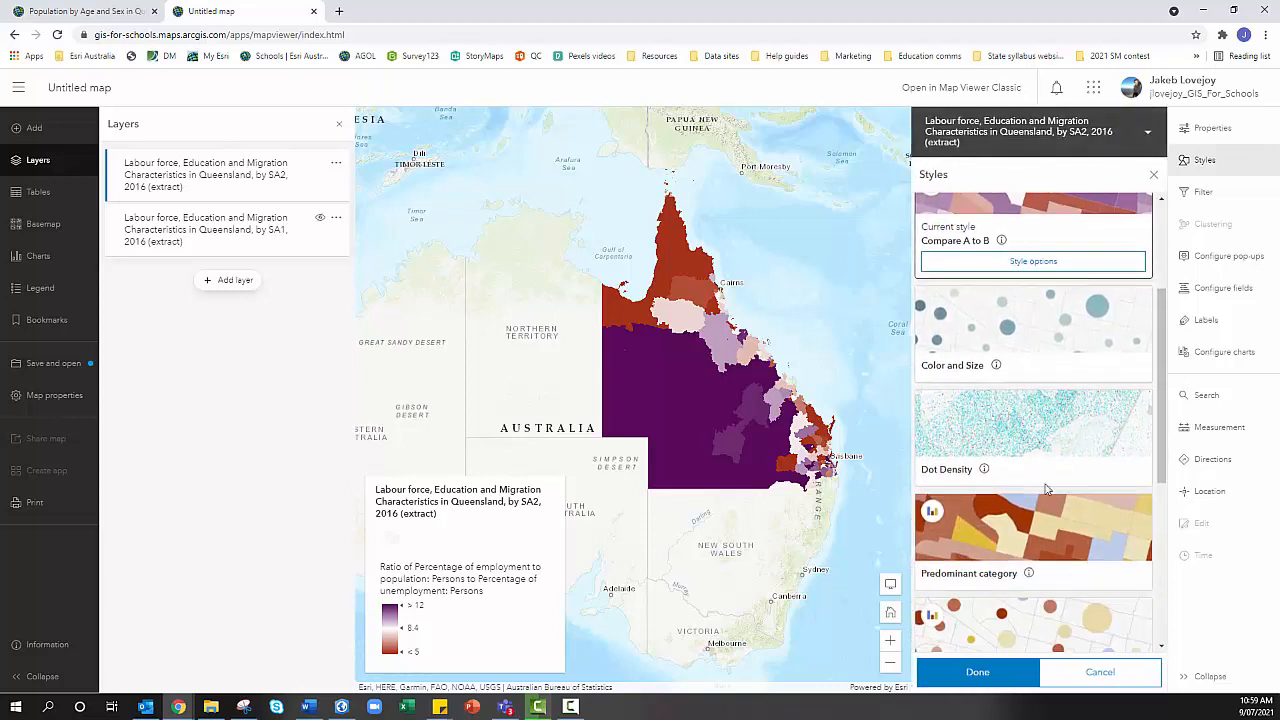
scroll(1015, 432, down, 2)
scroll(1015, 432, down, 2)
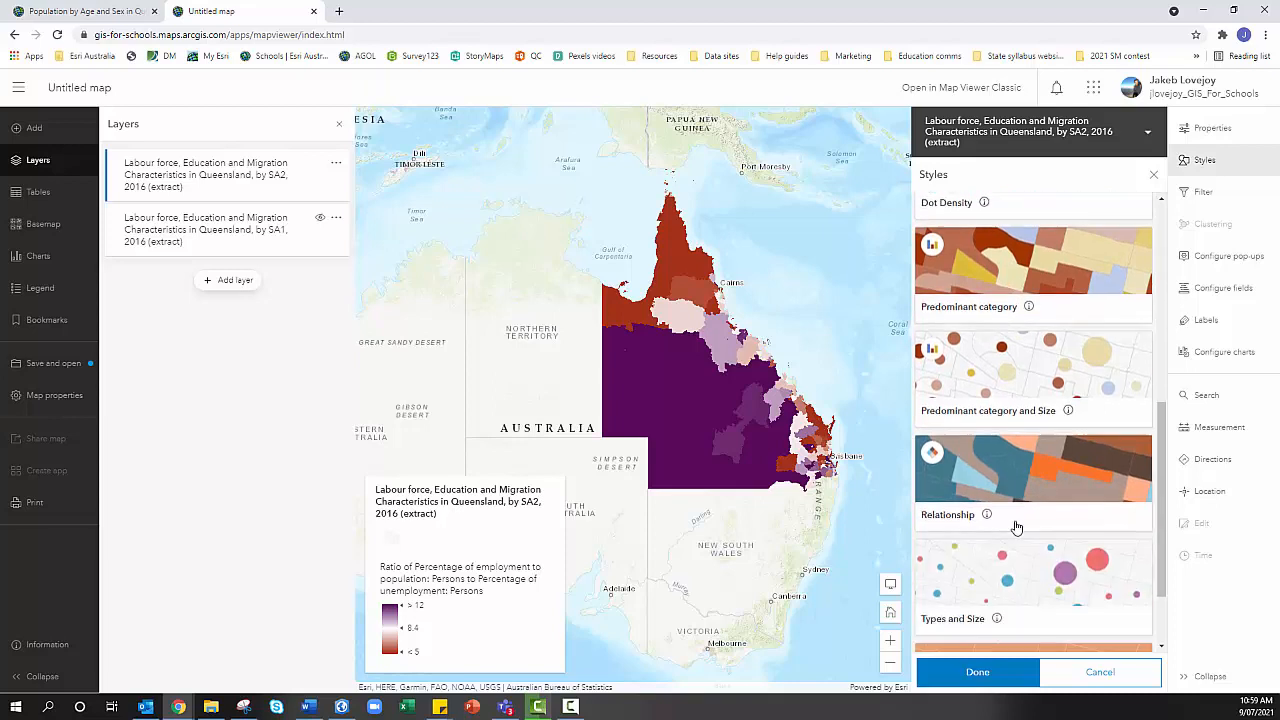
click(961, 483)
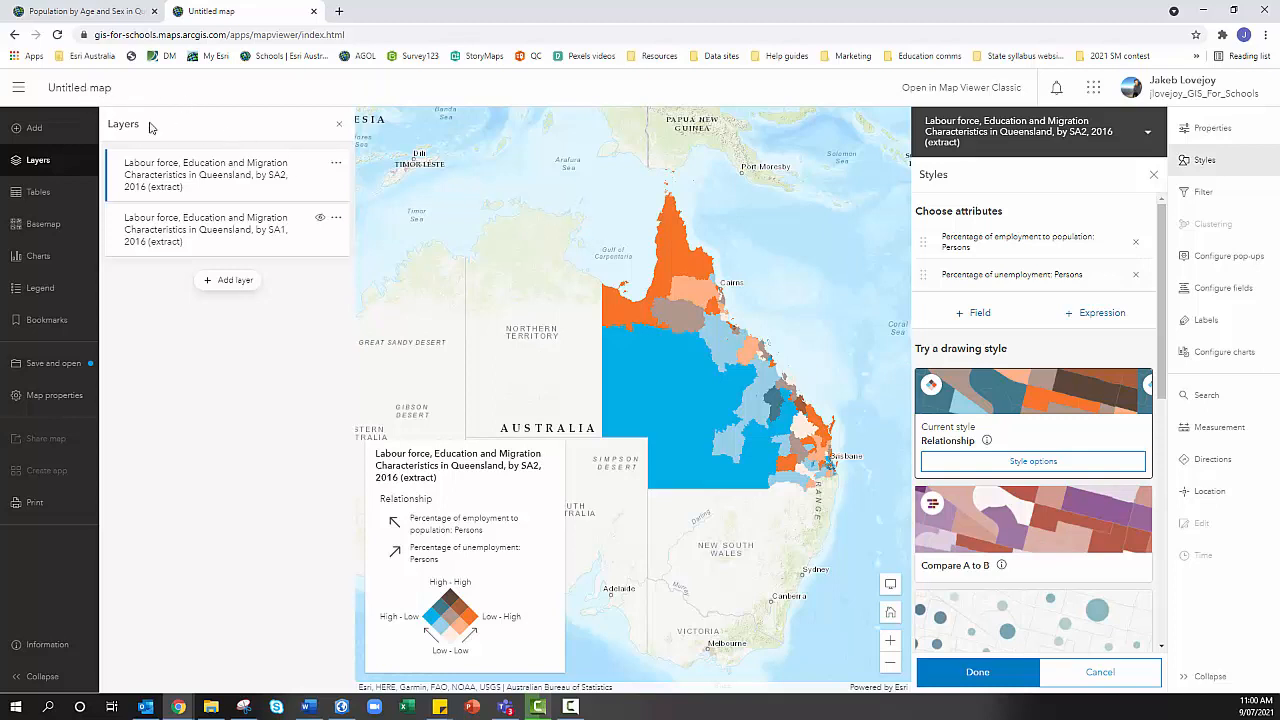
Switch back to Map Viewer Classic, discarding the unsaved map changes
click(960, 88)
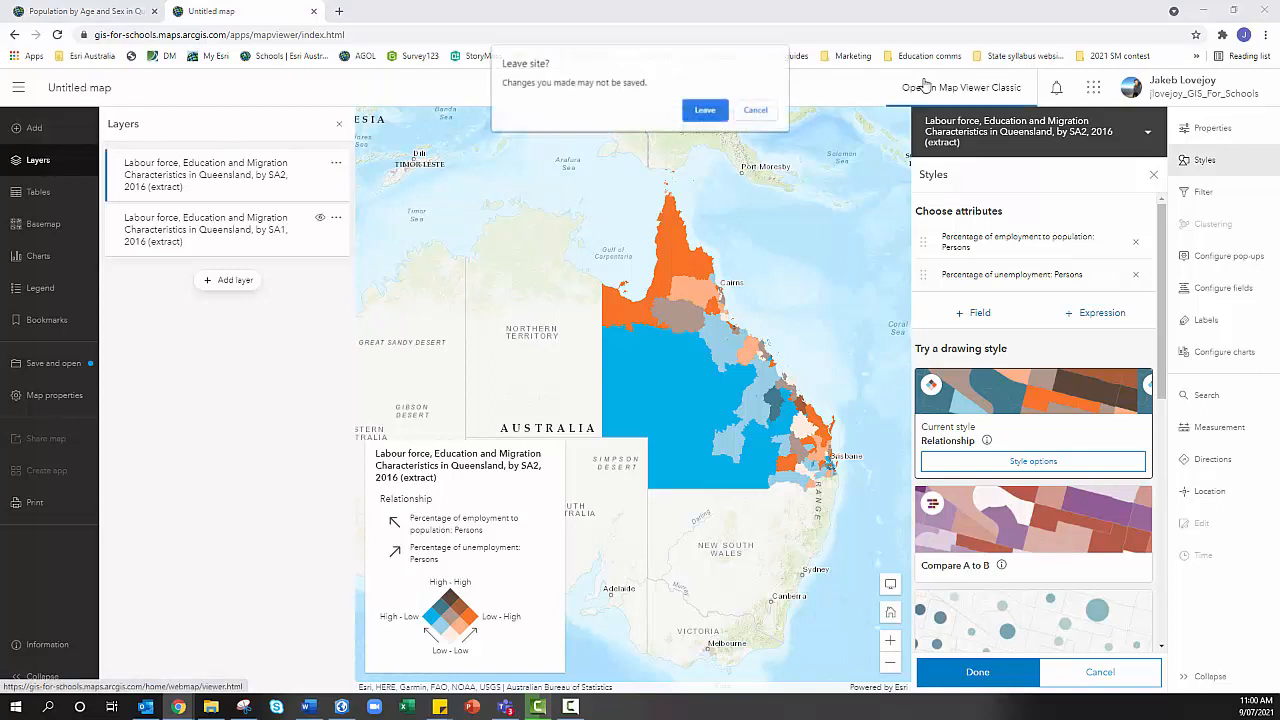
click(697, 113)
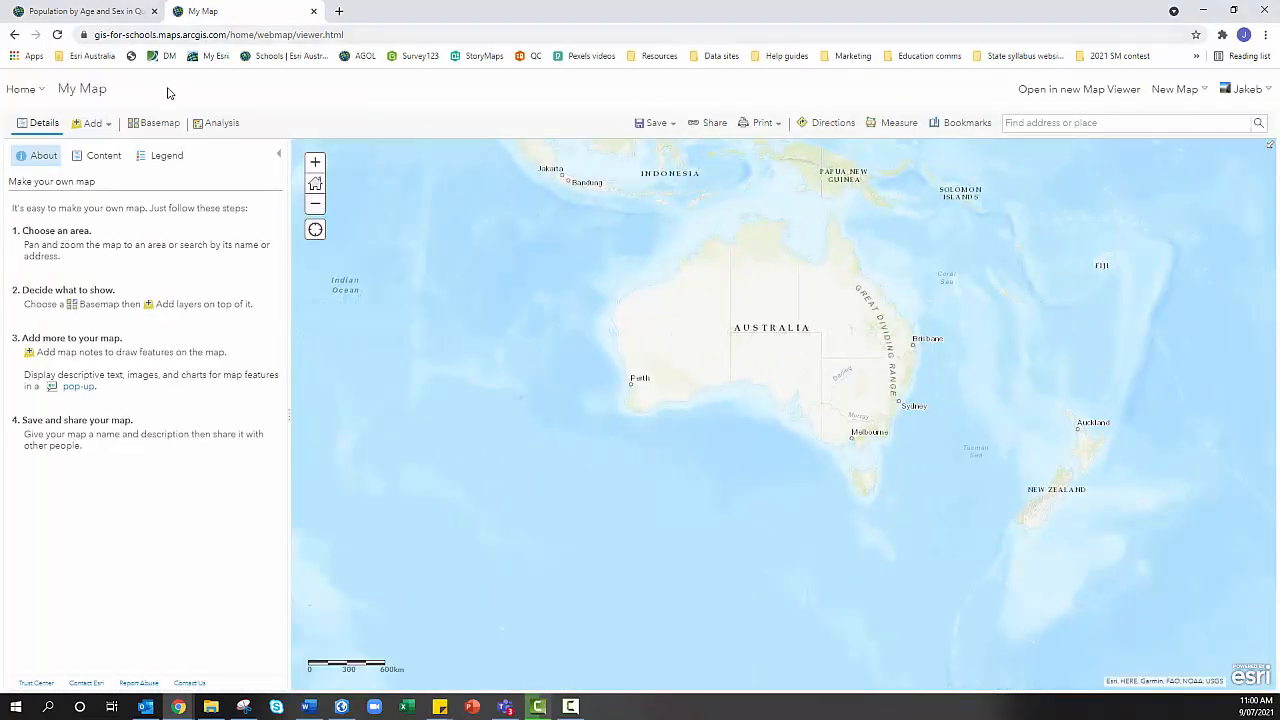
Search ArcGIS Online for "queensland demographic" layers and browse the results for the Labour force, Education and Migration layers
click(93, 123)
click(97, 146)
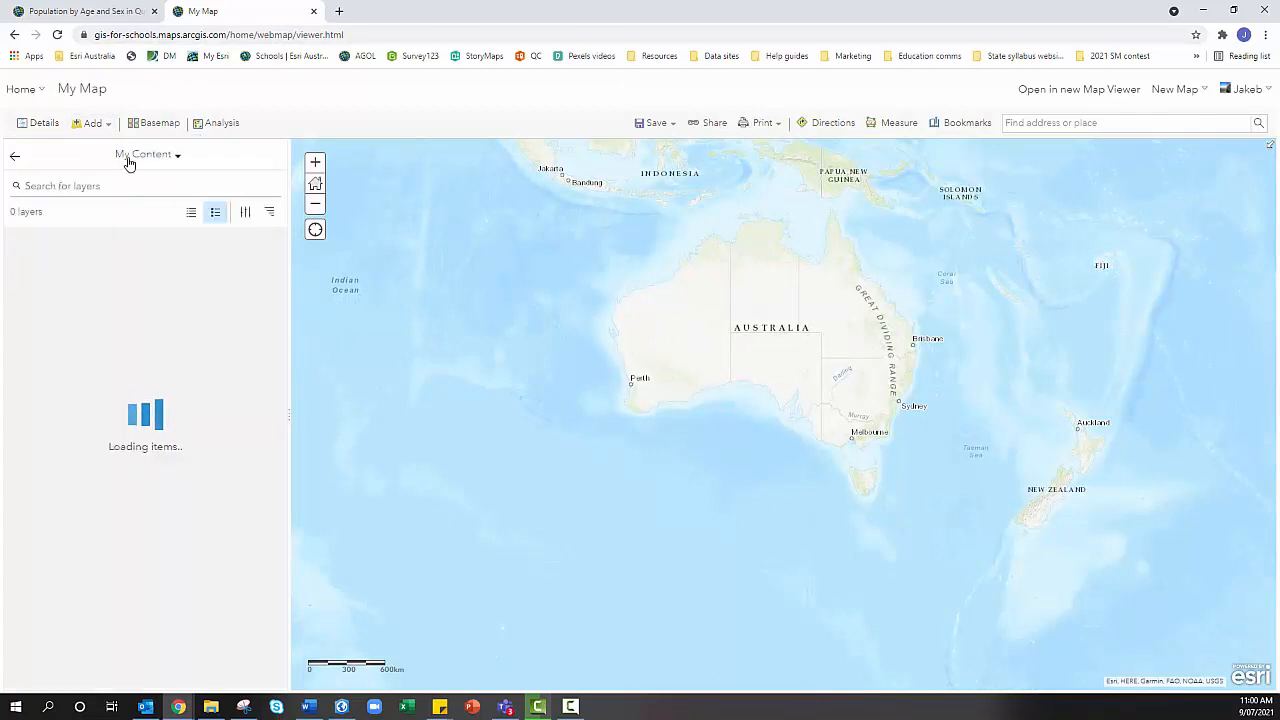
click(130, 160)
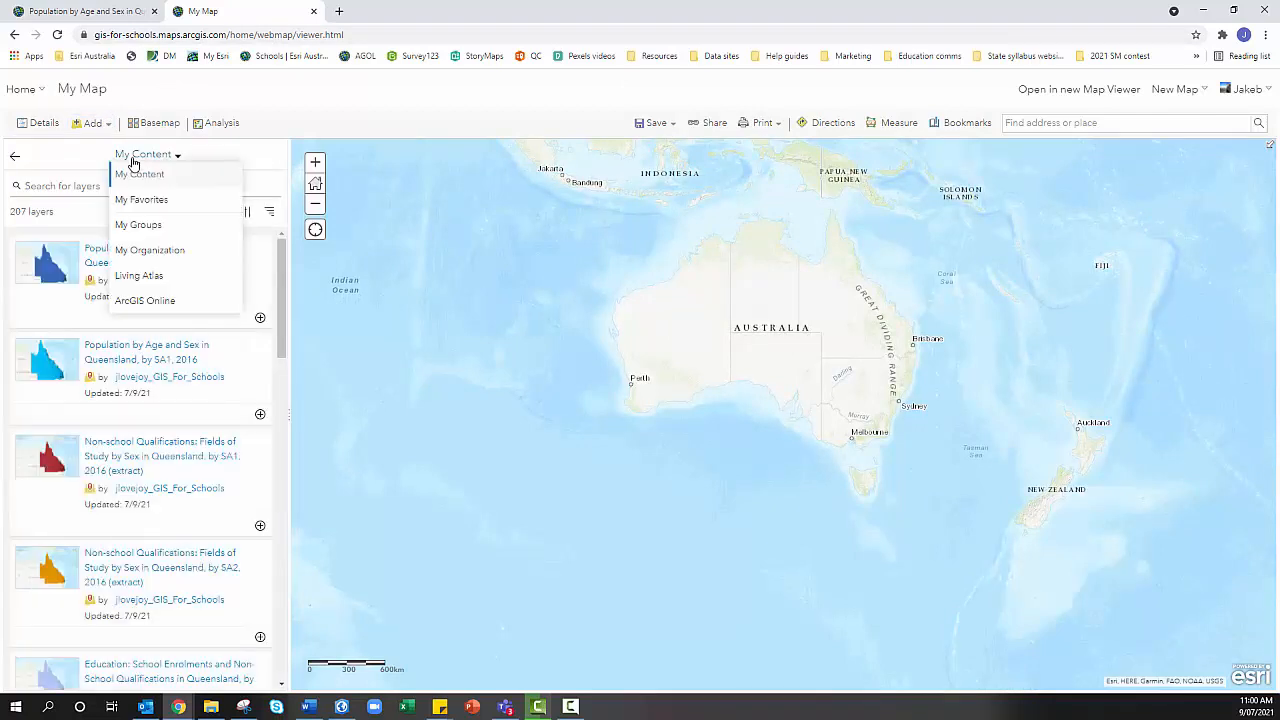
click(133, 300)
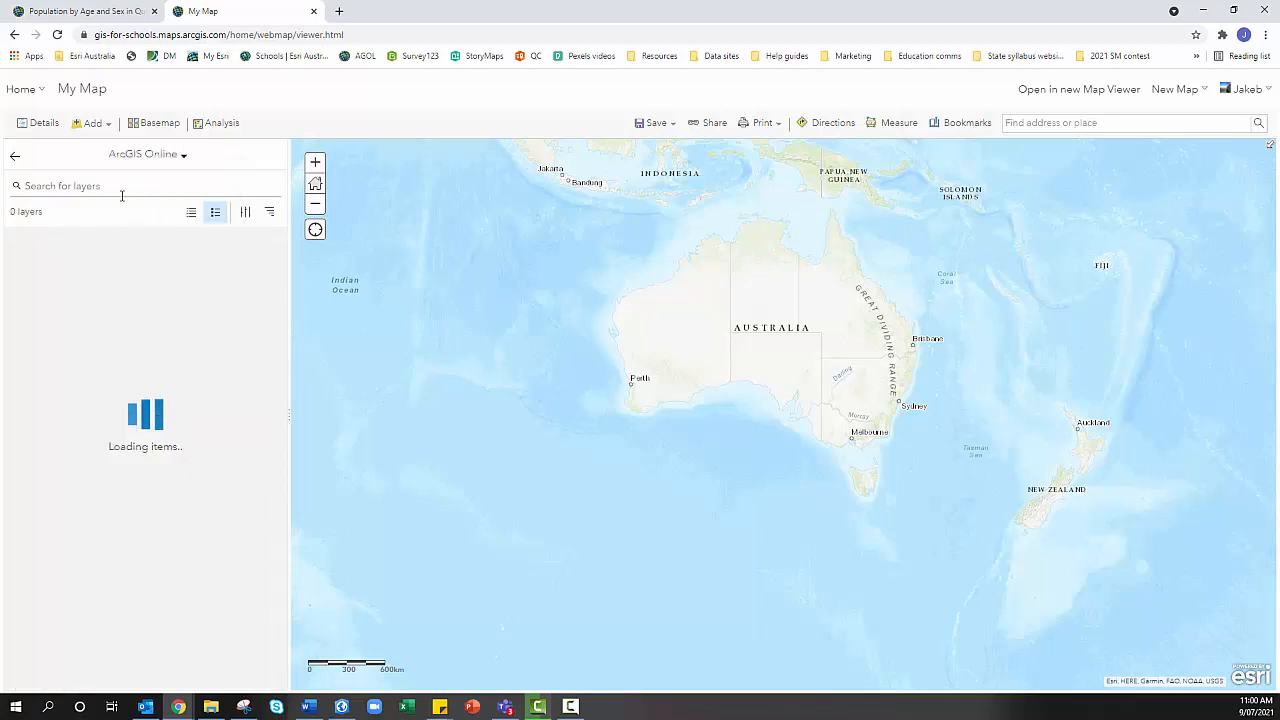
click(121, 188)
text(que)
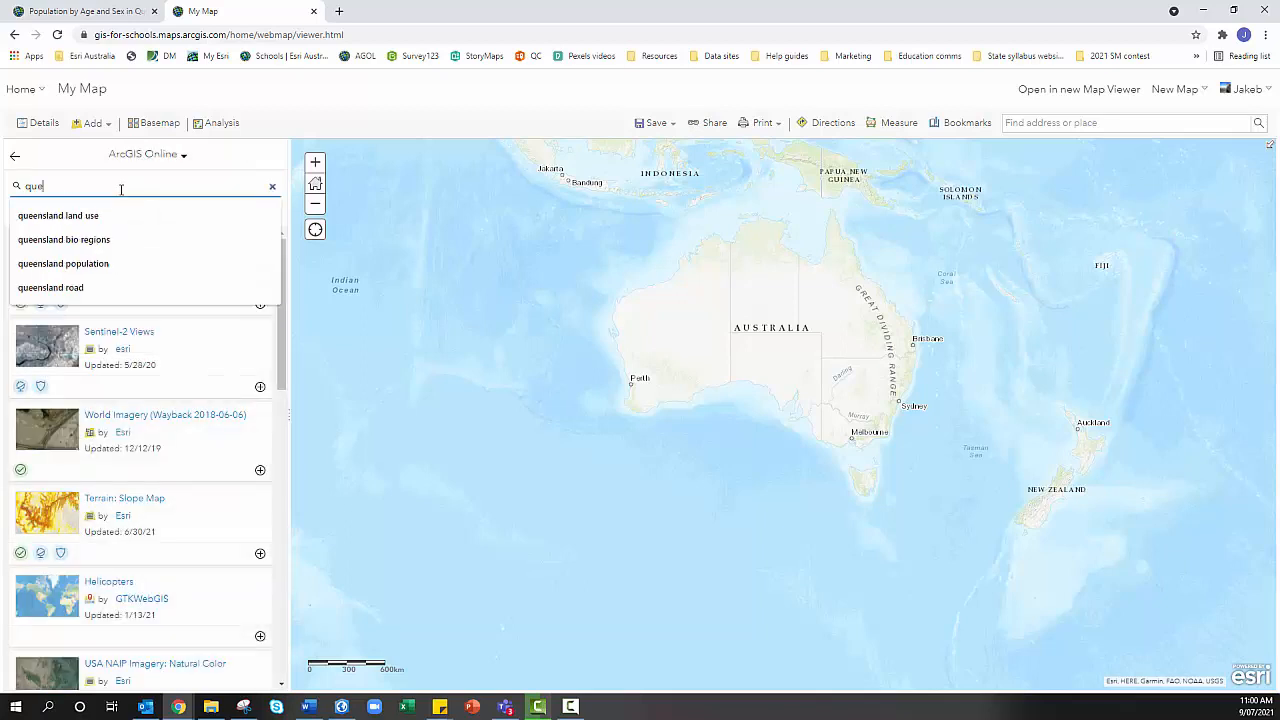
text(ensland )
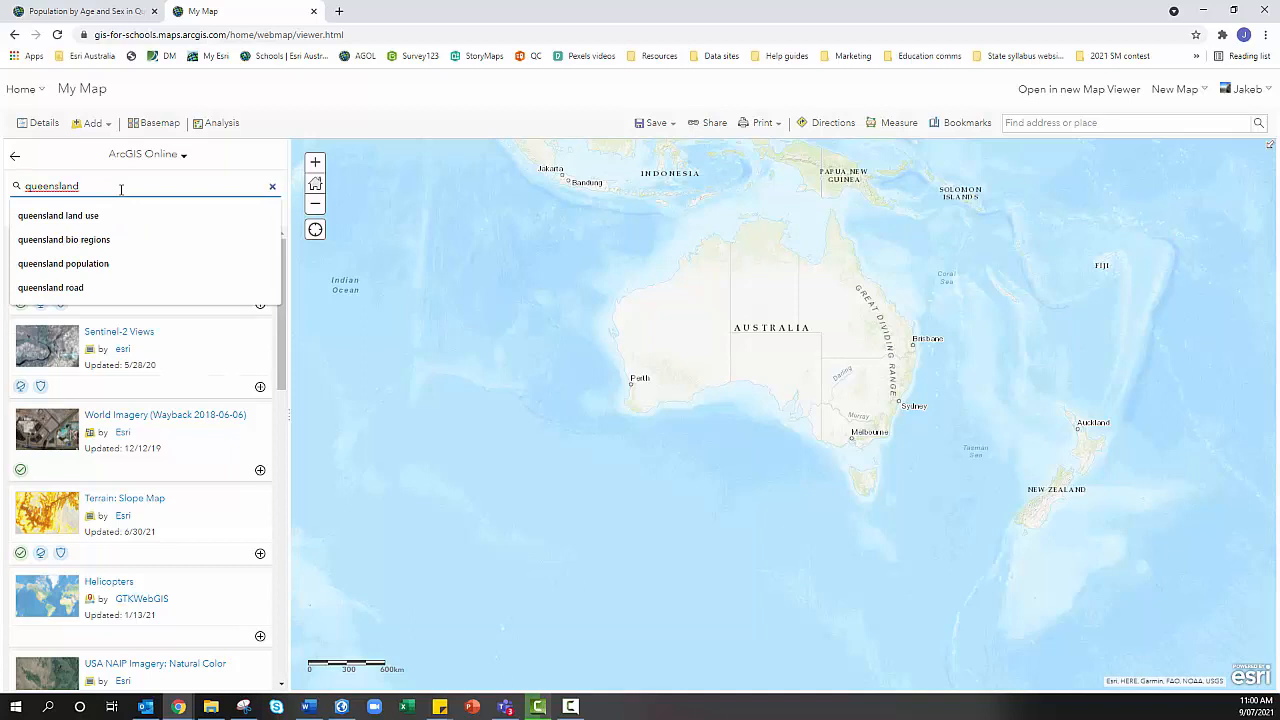
text(demographic)
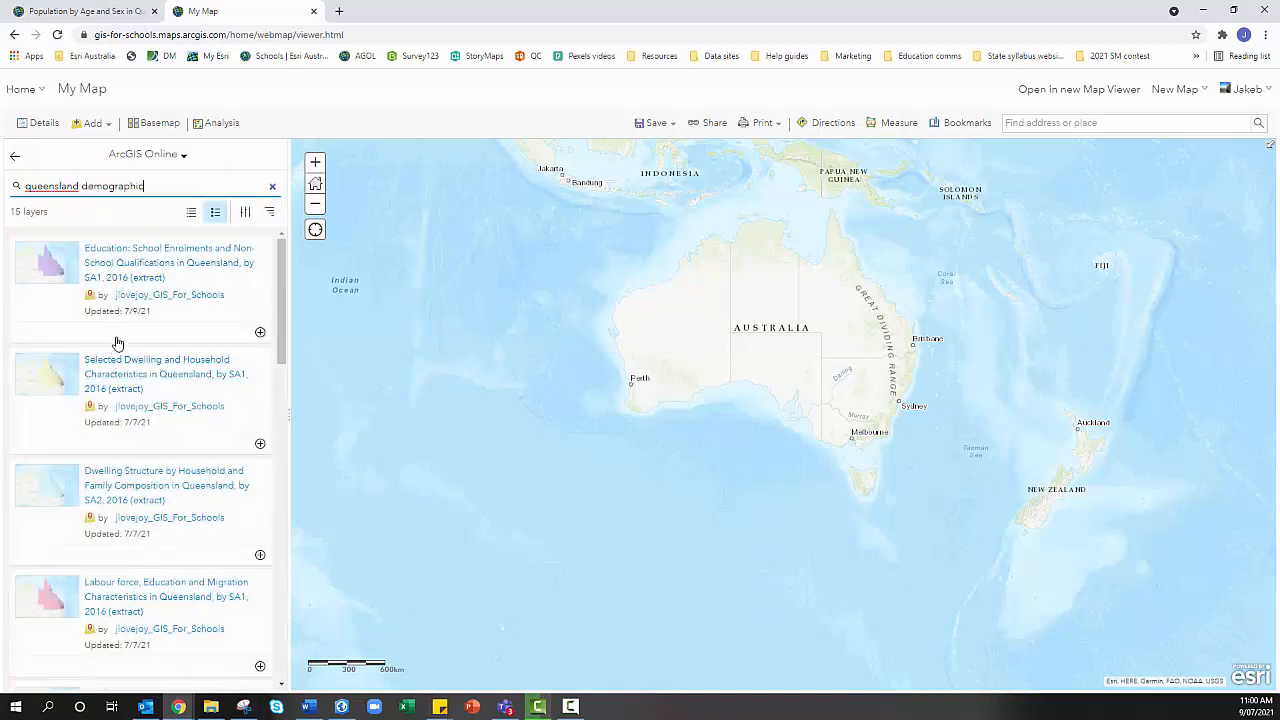
drag(278, 303, 284, 420)
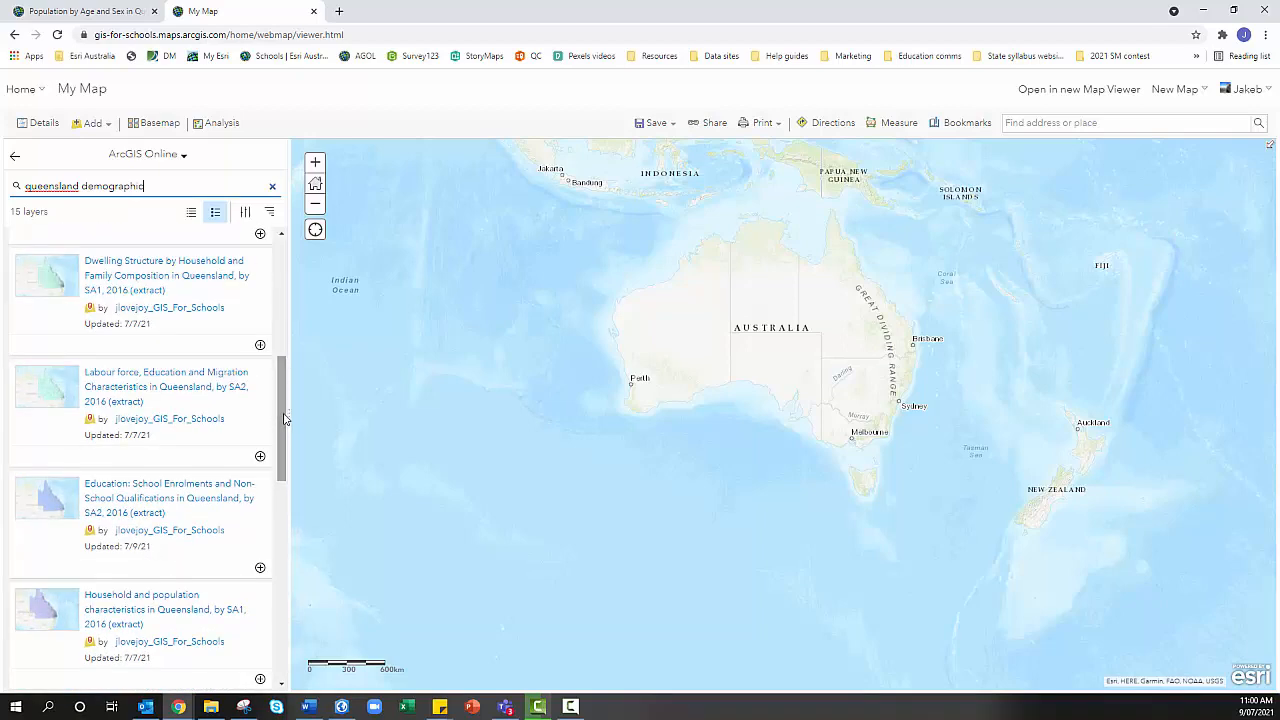